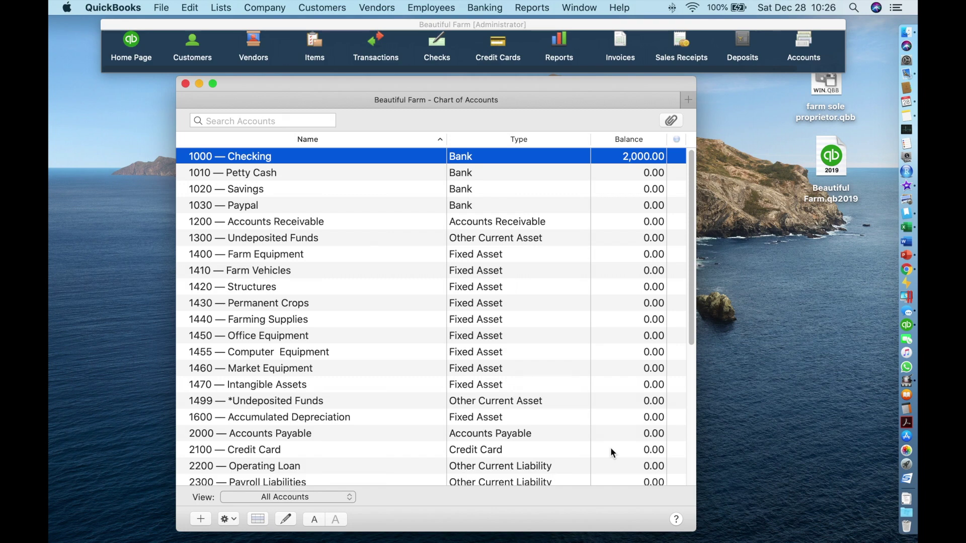
Step: Rename account 1000 to 'Business Checking' and open its register
left_click(289, 520)
left_click(374, 412)
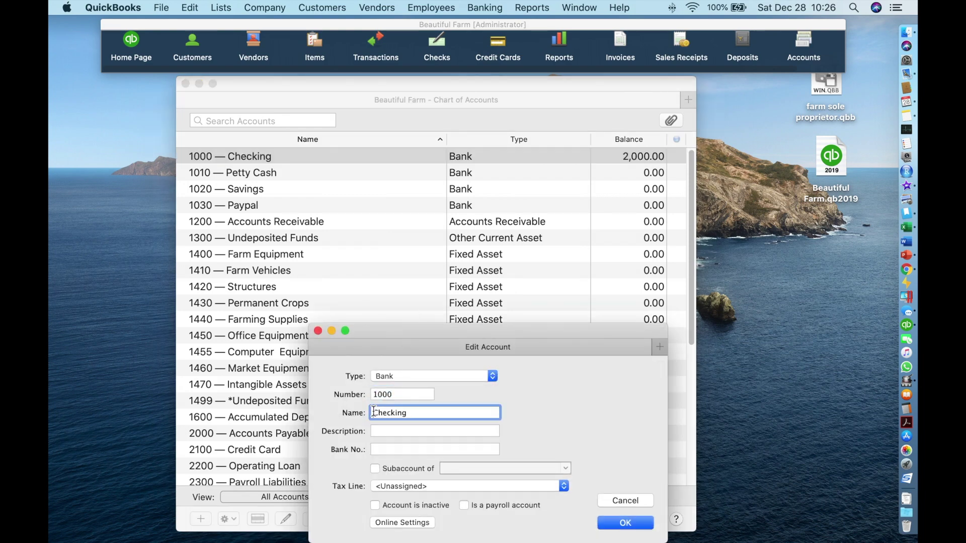
type("Business")
left_click(610, 524)
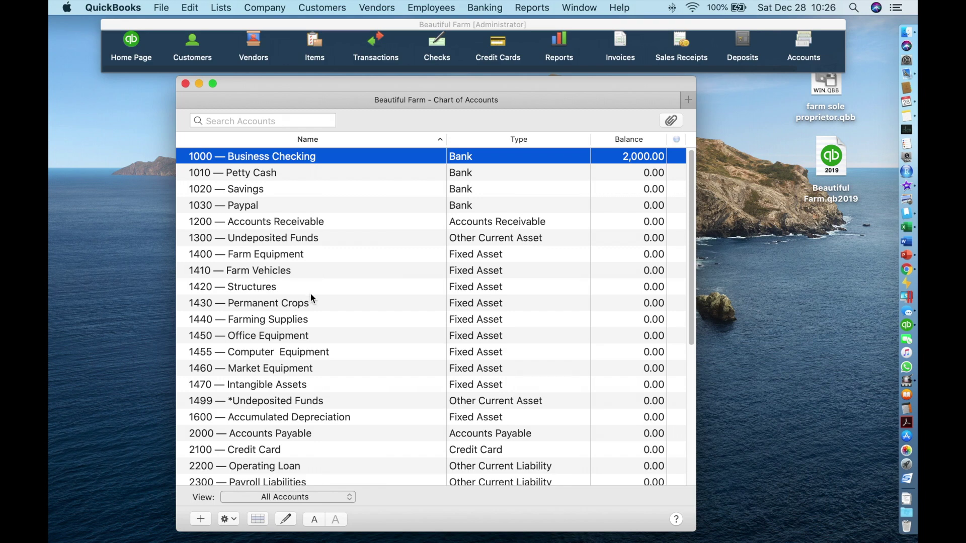
double_click(307, 157)
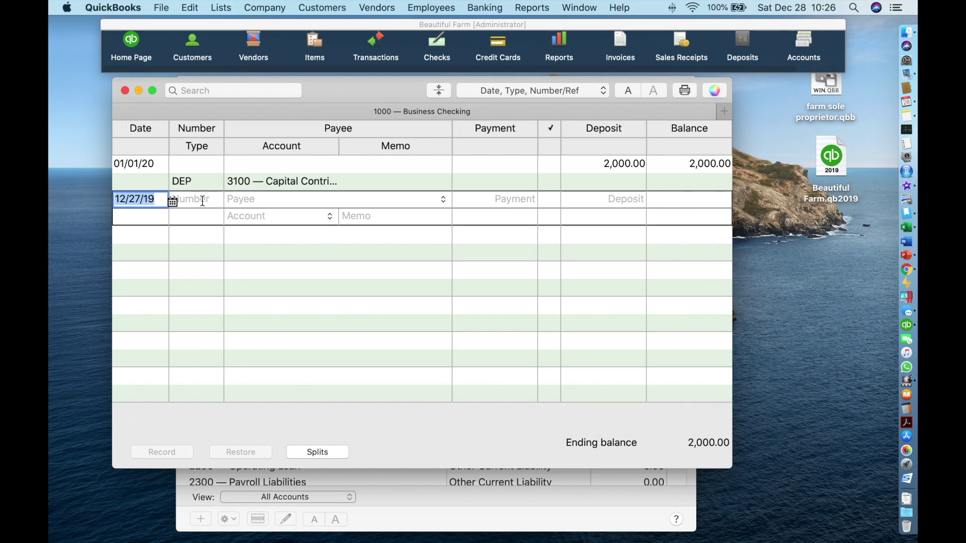
Step: Number the new register entry 1 and try opening a check form several ways
left_click(203, 201)
type("1")
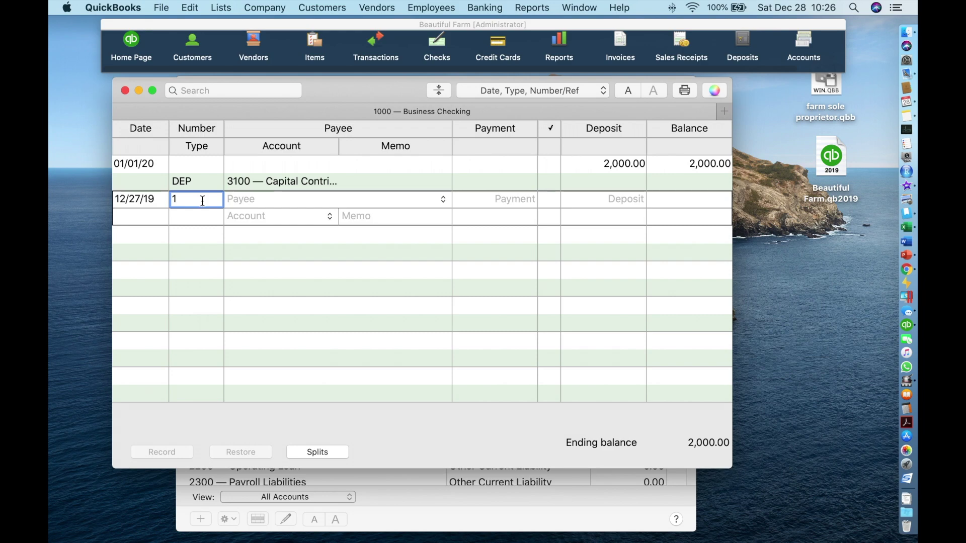
key("super+e")
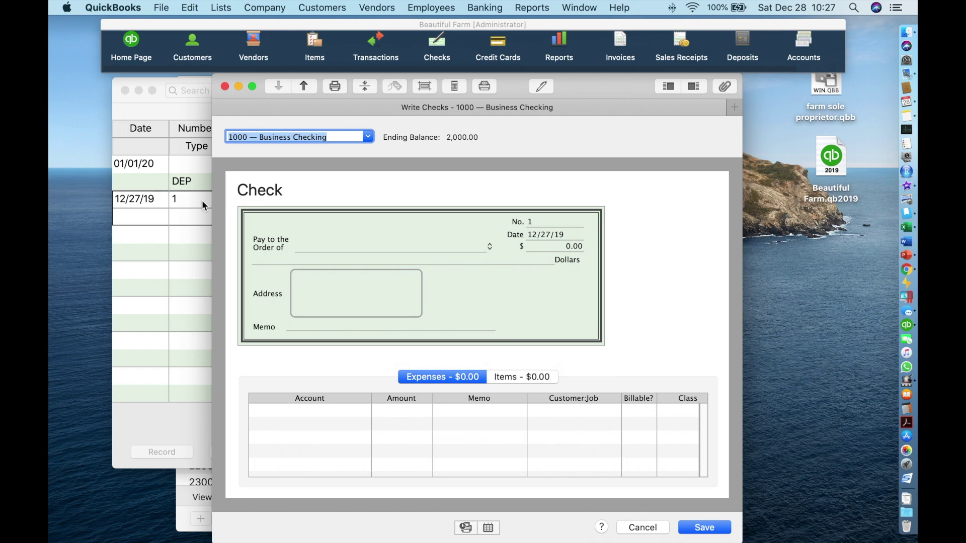
left_click(225, 87)
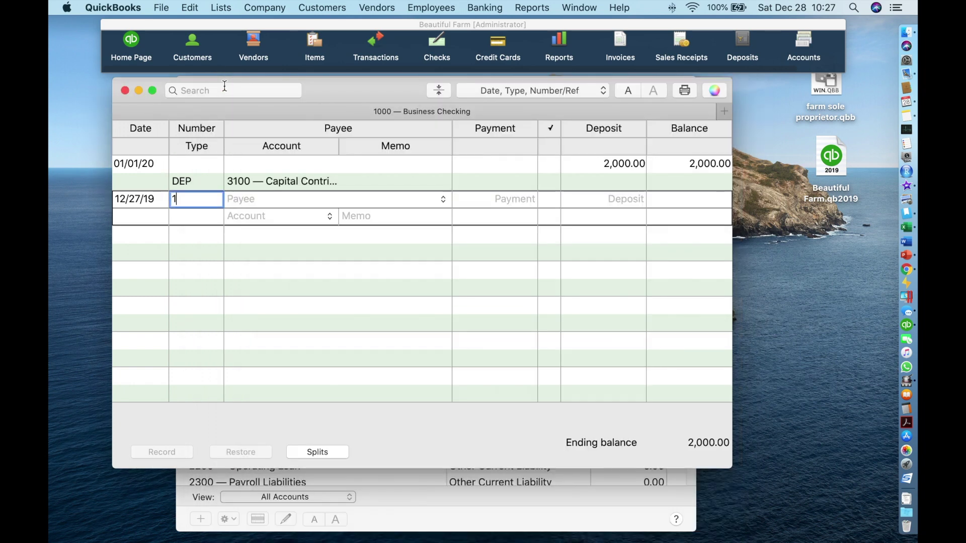
left_click(190, 8)
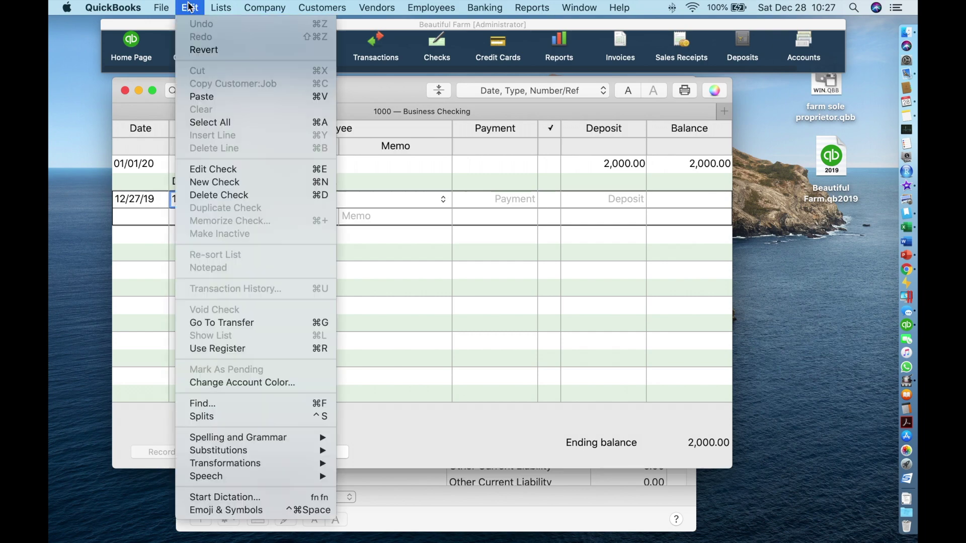
left_click(208, 182)
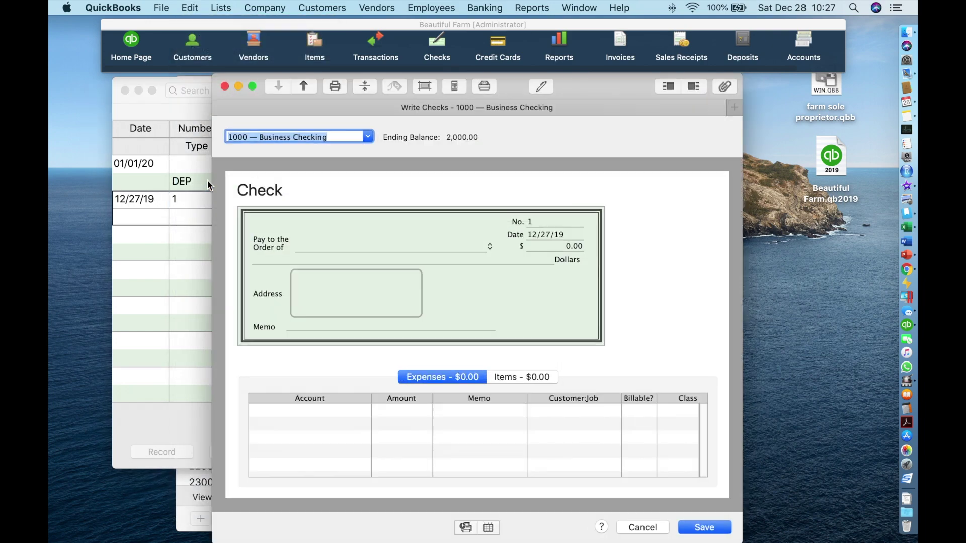
left_click(225, 86)
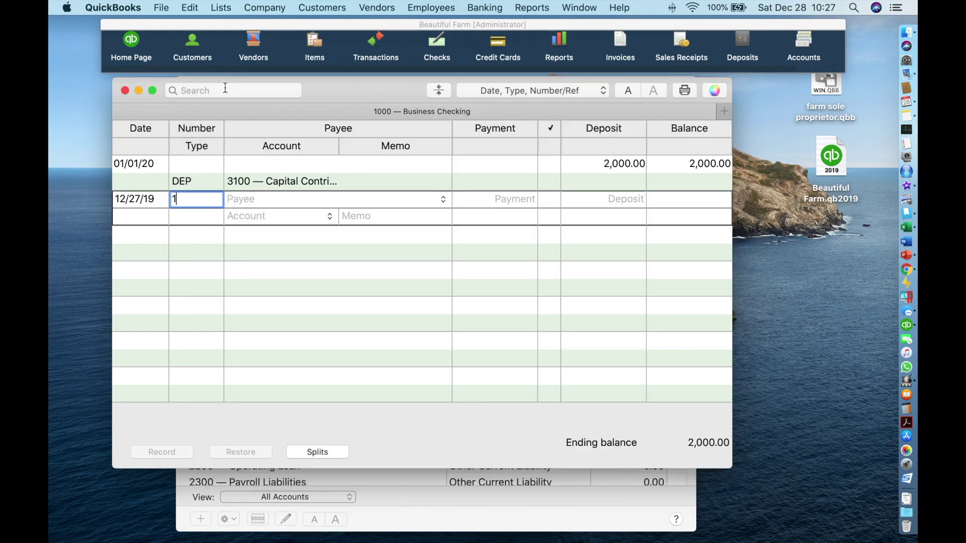
left_click(437, 47)
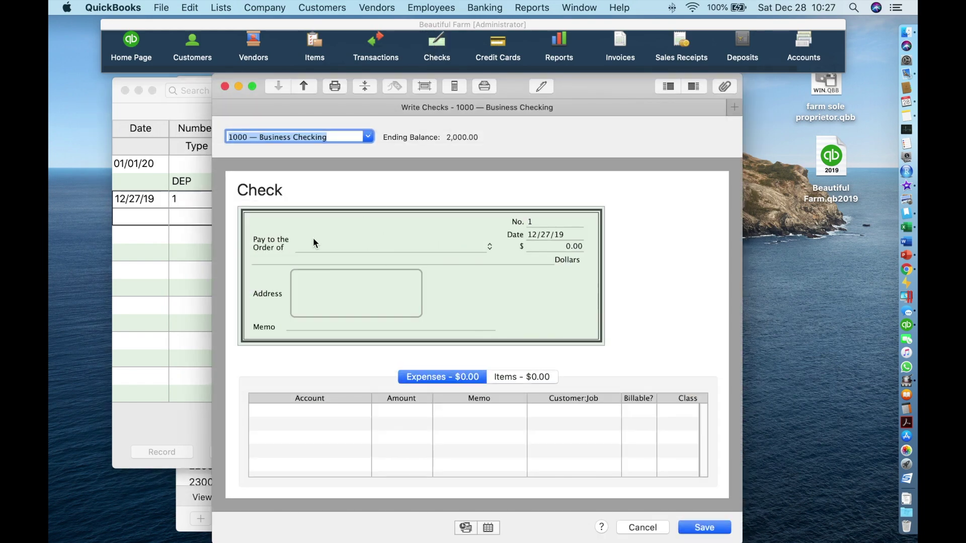
left_click(226, 87)
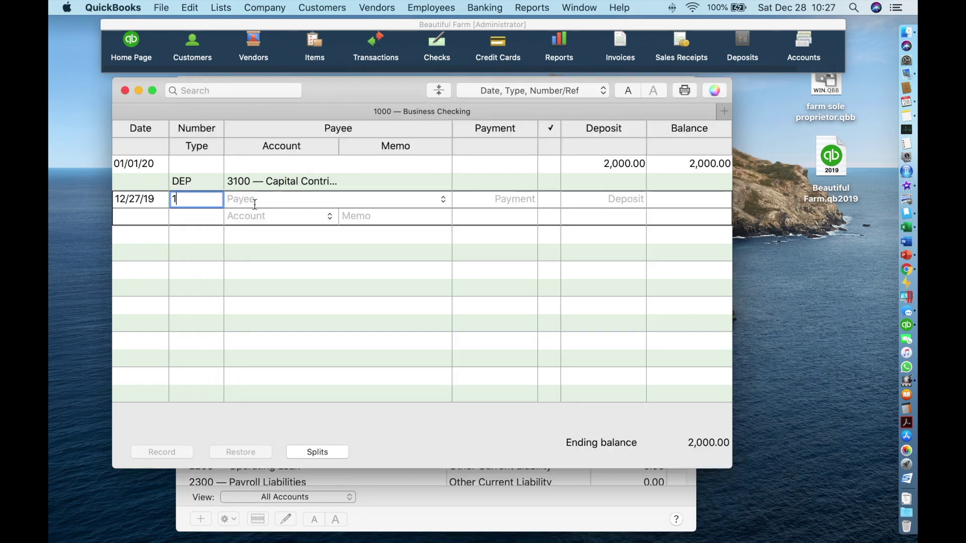
Step: Show and hide the entry's split detail, then open a new Business Checking check
left_click(272, 200)
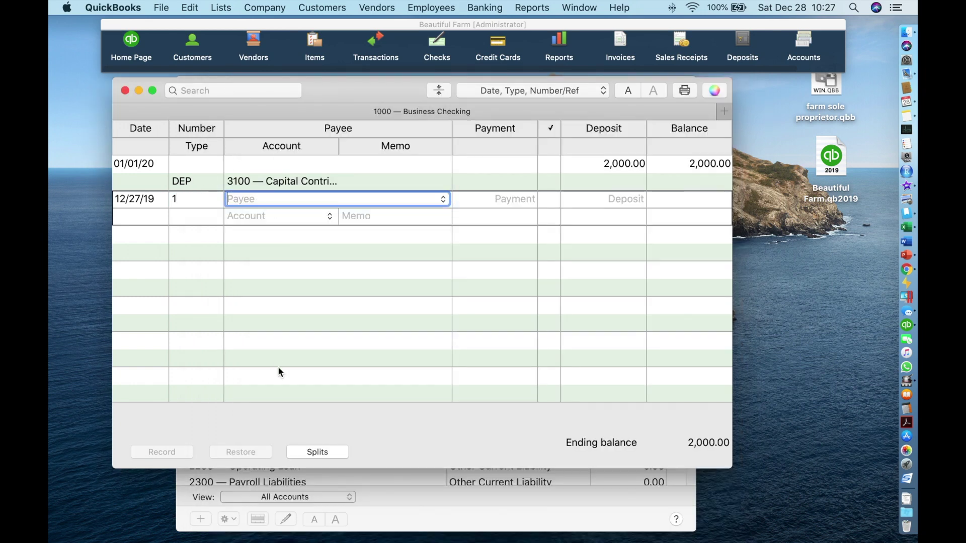
left_click(307, 451)
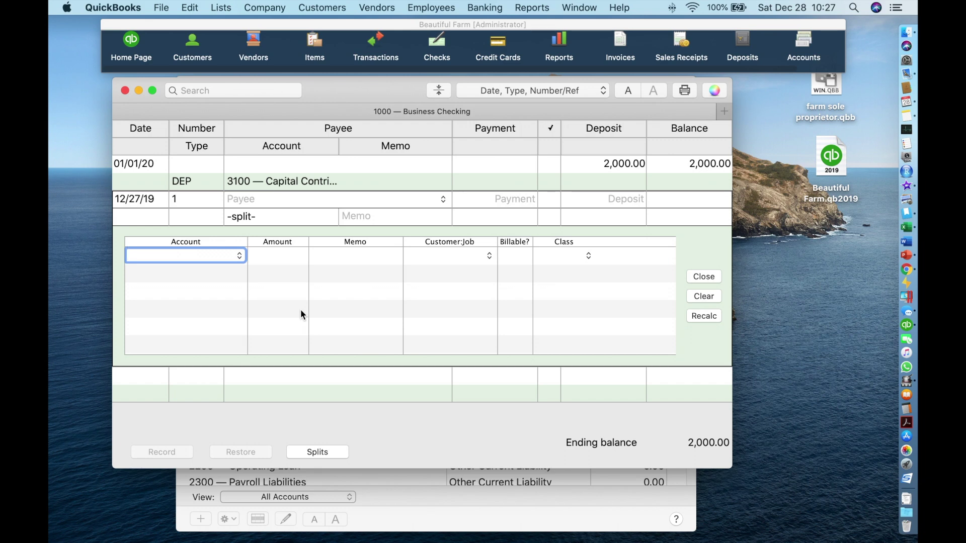
left_click(330, 451)
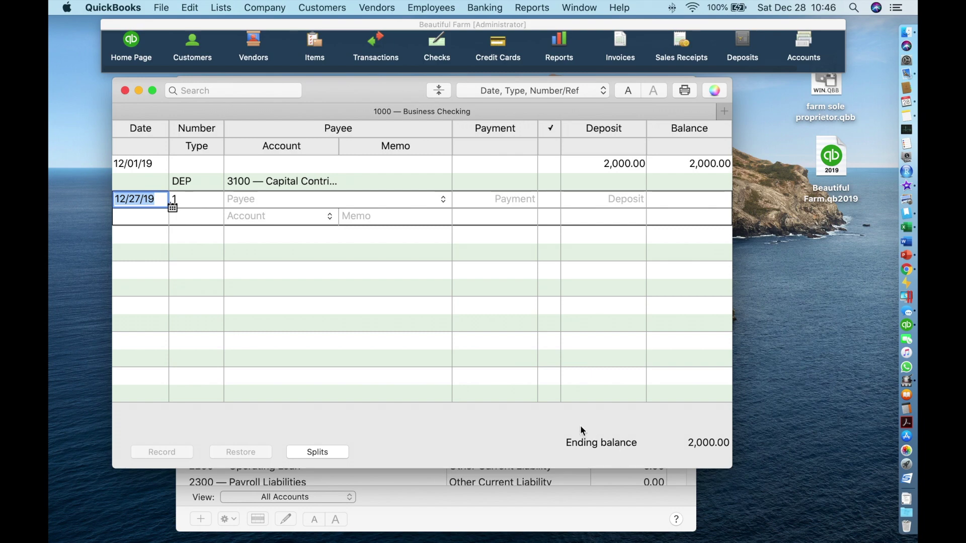
left_click(437, 48)
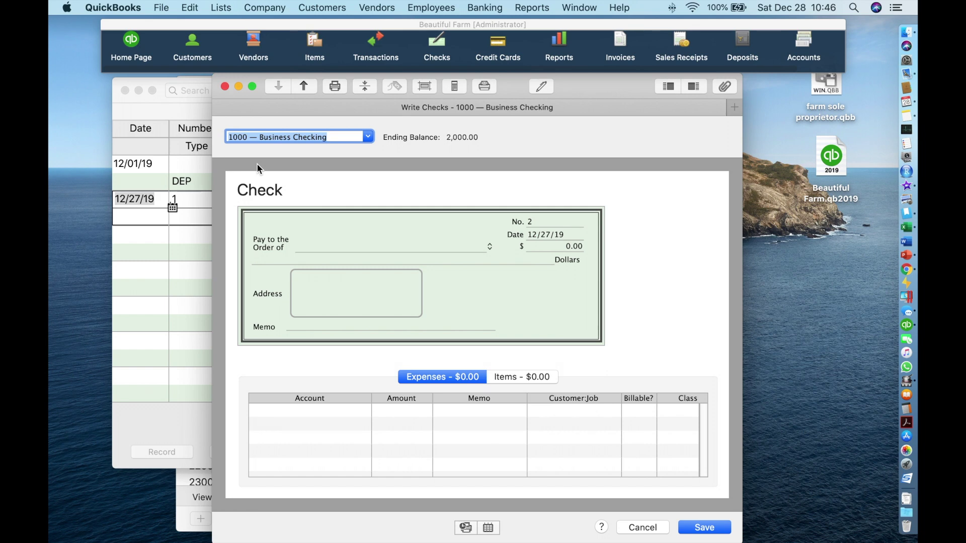
Step: Set the check number to 102 and enter 'Ace hardware' as the payee
left_click(536, 221)
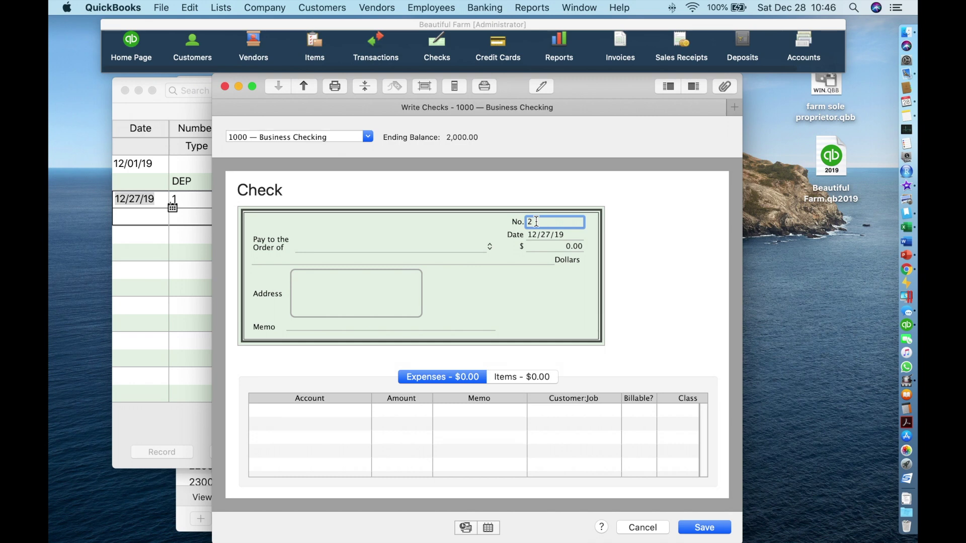
key("Tab")
key("Tab")
key("Tab")
key("Tab")
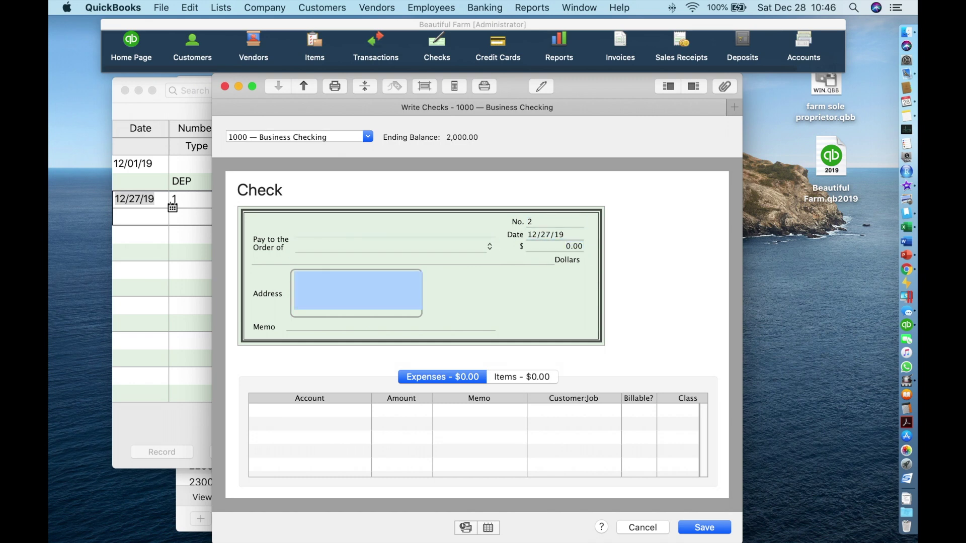
key("Tab")
key("Tab")
key("Tab")
key("Tab")
key("Tab")
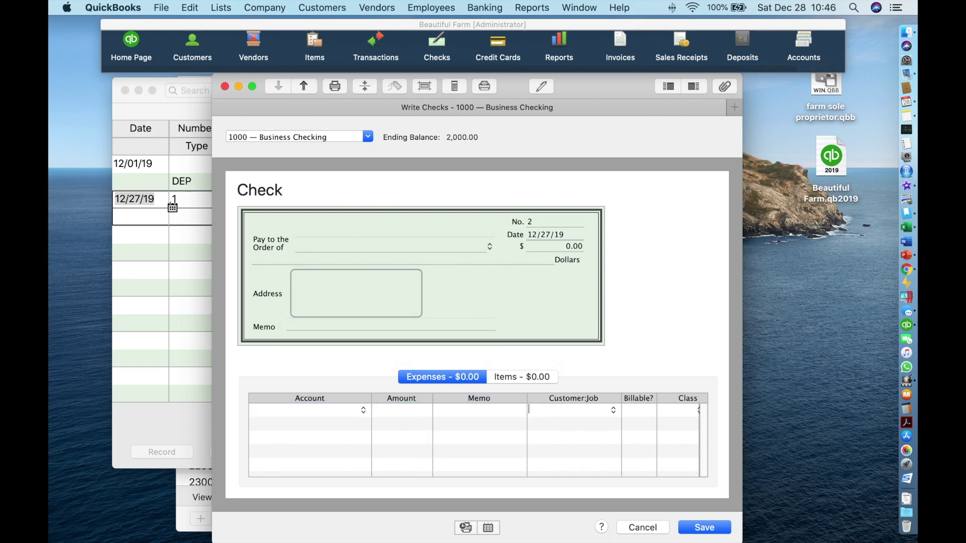
key("Tab")
key("Tab")
key("Tab")
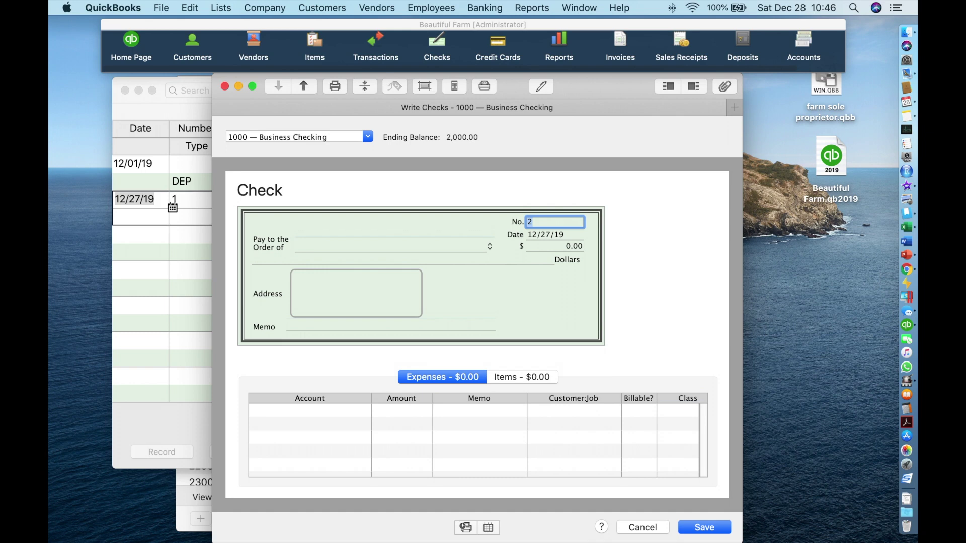
type("102")
key("Tab")
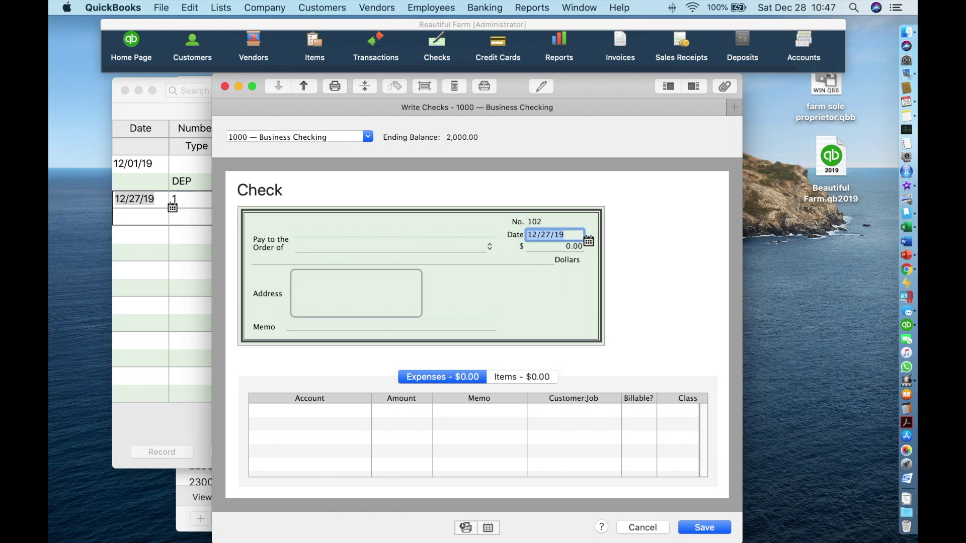
key("Tab")
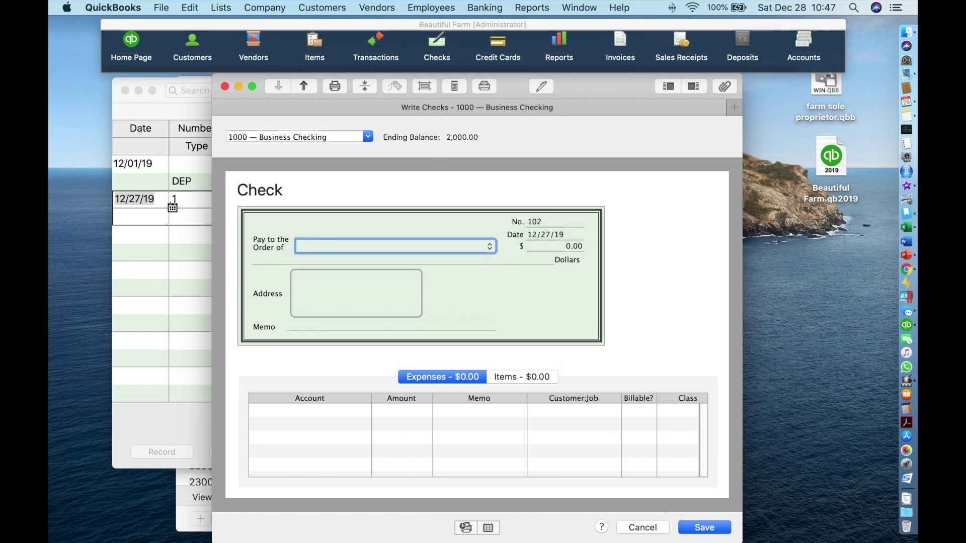
type("Ace hardware")
key("Tab")
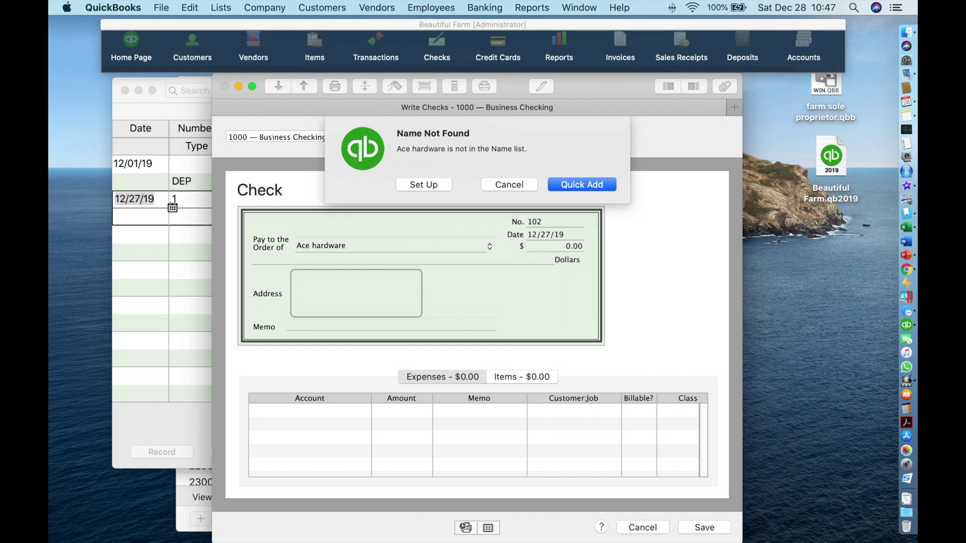
Step: Add Ace hardware as a new vendor and enter a 20.00 check amount
left_click(572, 185)
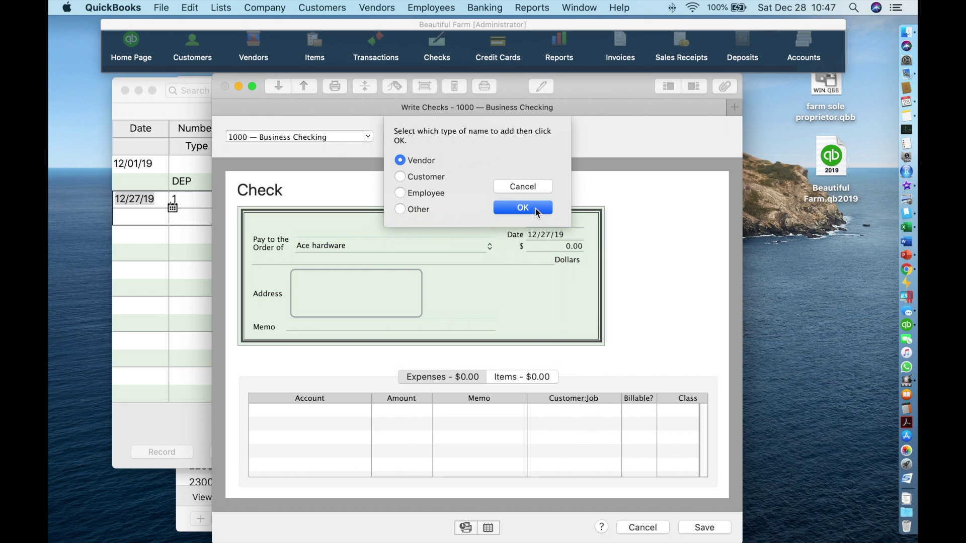
left_click(522, 208)
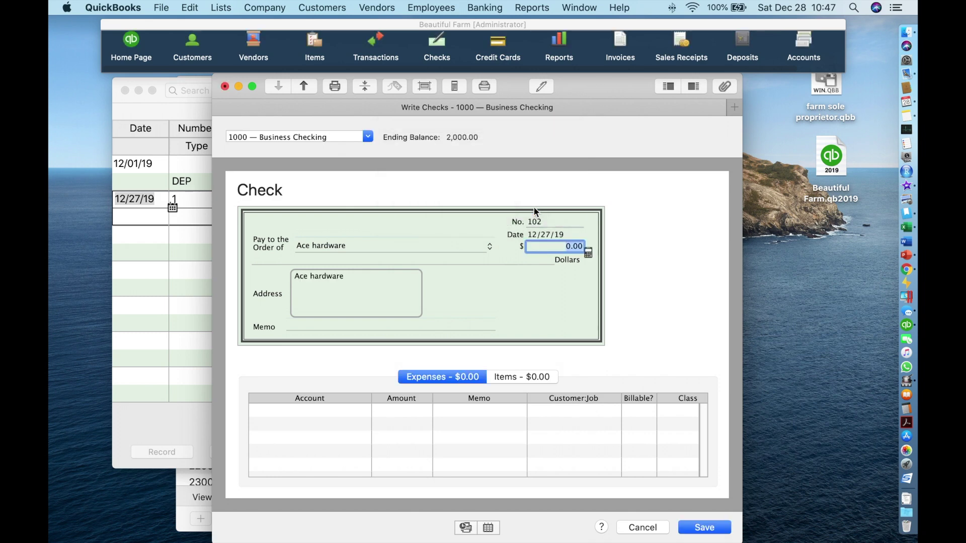
type("20.00")
key("Tab")
key("Tab")
key("Tab")
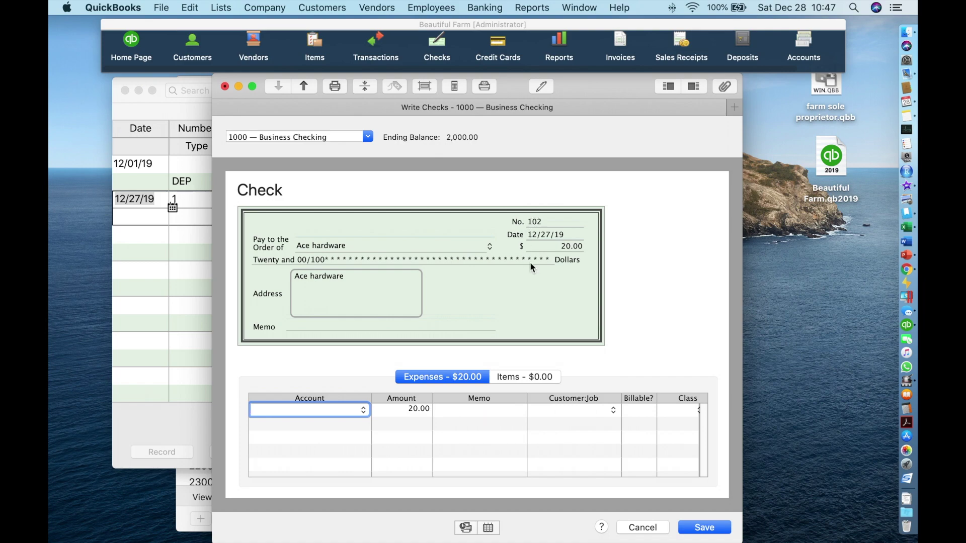
Step: Charge the expense line to account 6021 — Hand Tools
left_click(363, 411)
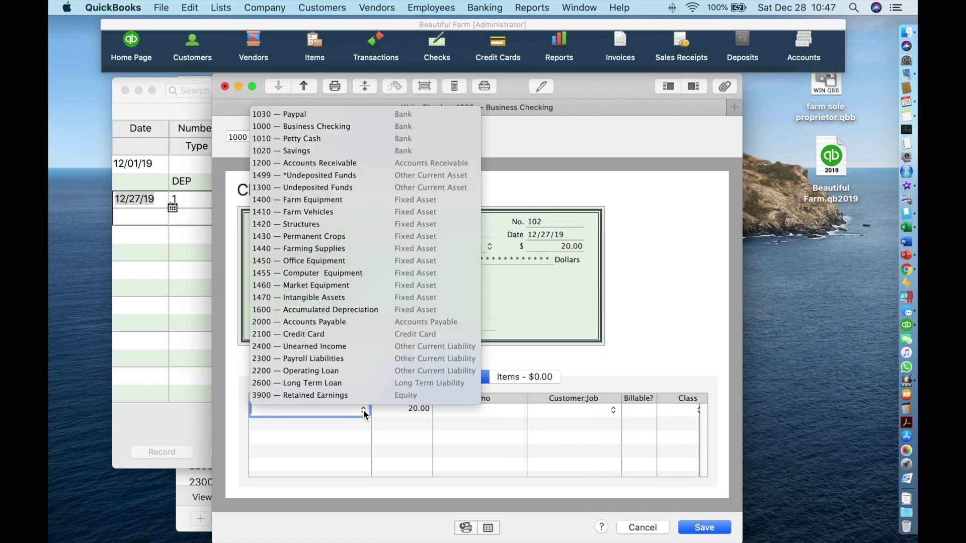
scroll(339, 347, "down", 15)
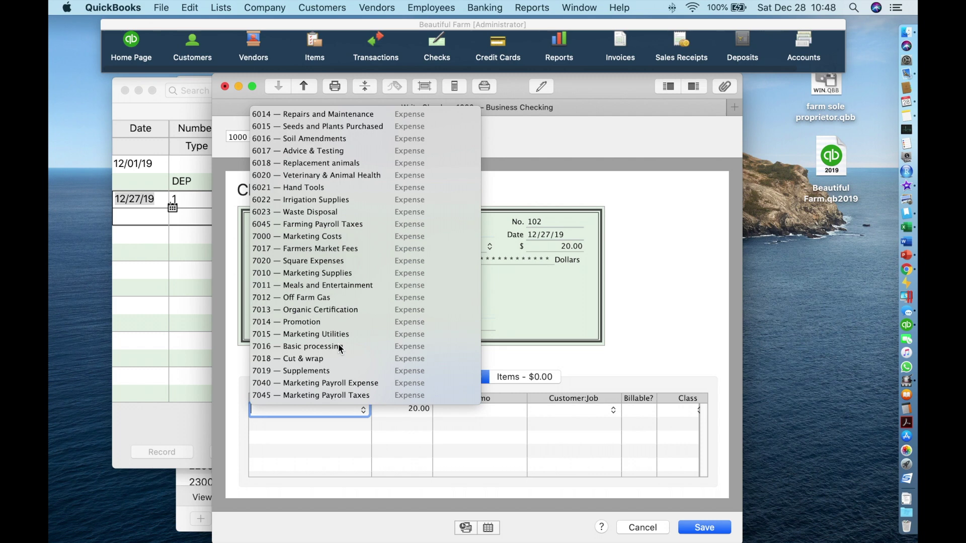
type("hand tools")
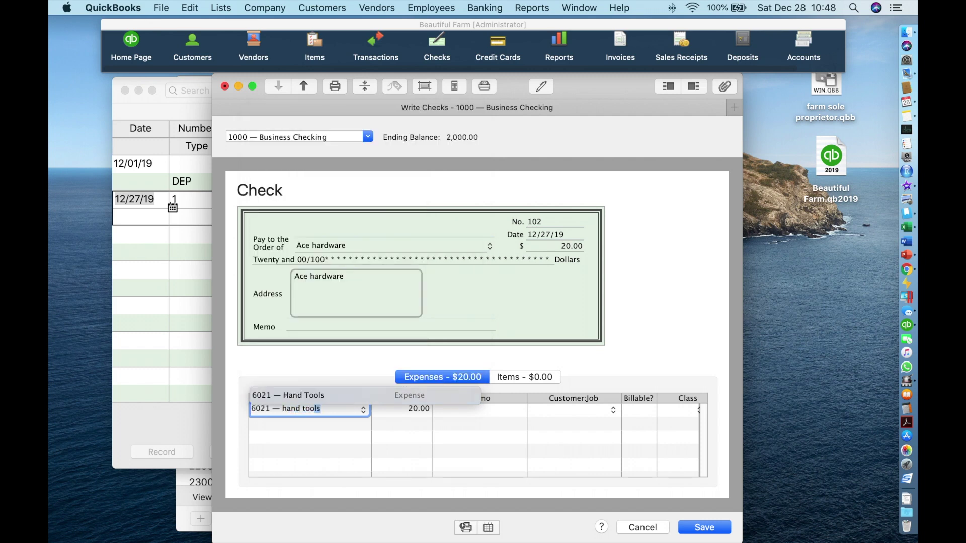
key("Tab")
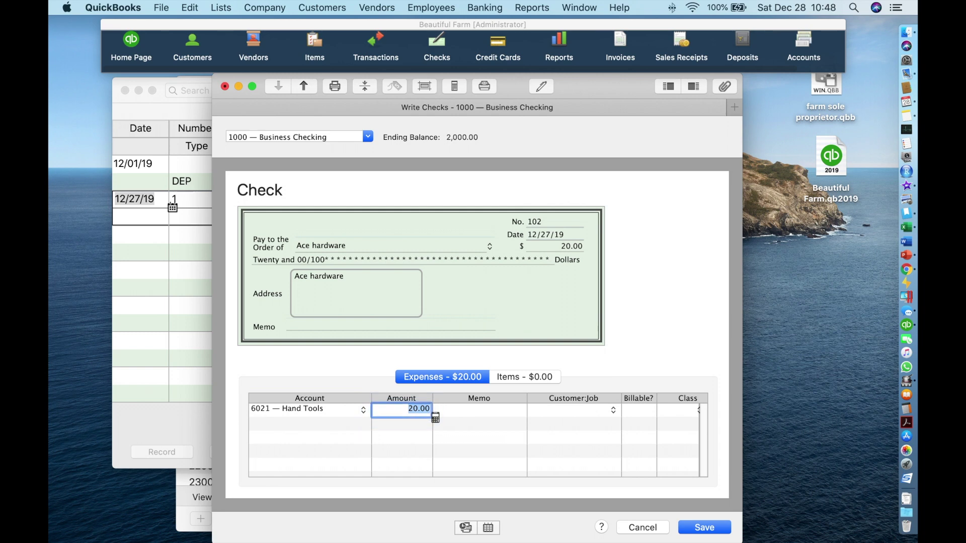
key("Tab")
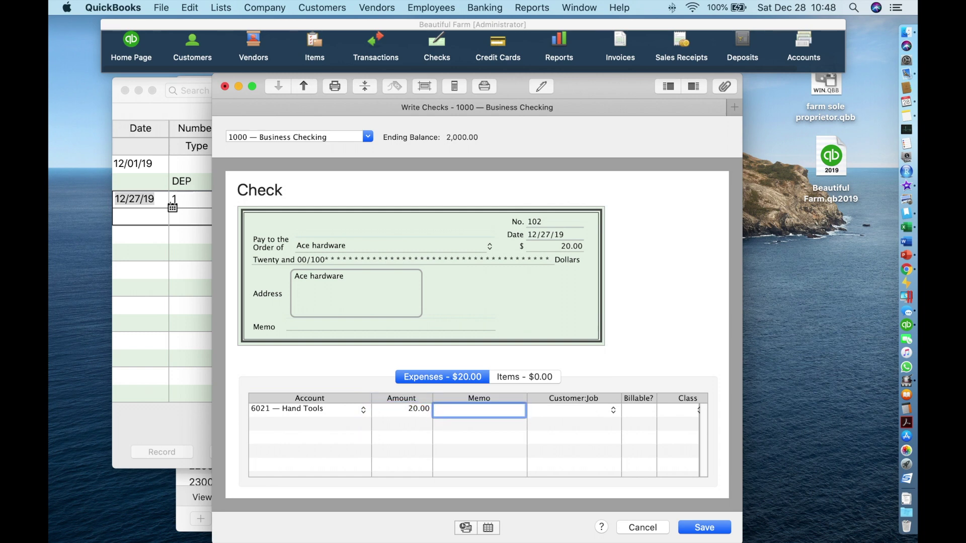
Step: Add the memo 'to replace broken shovel' and save check 102
type("to replace broken shovel")
key("Tab")
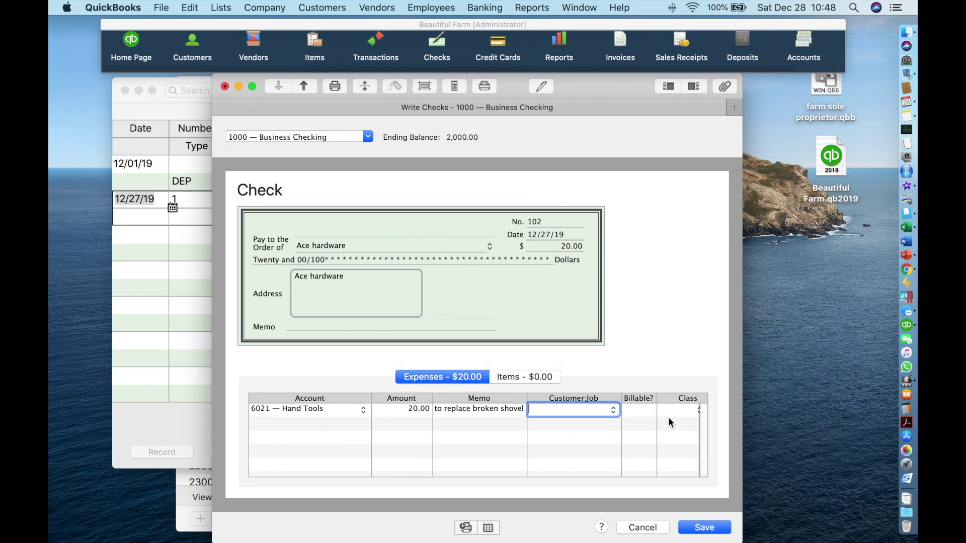
left_click(692, 526)
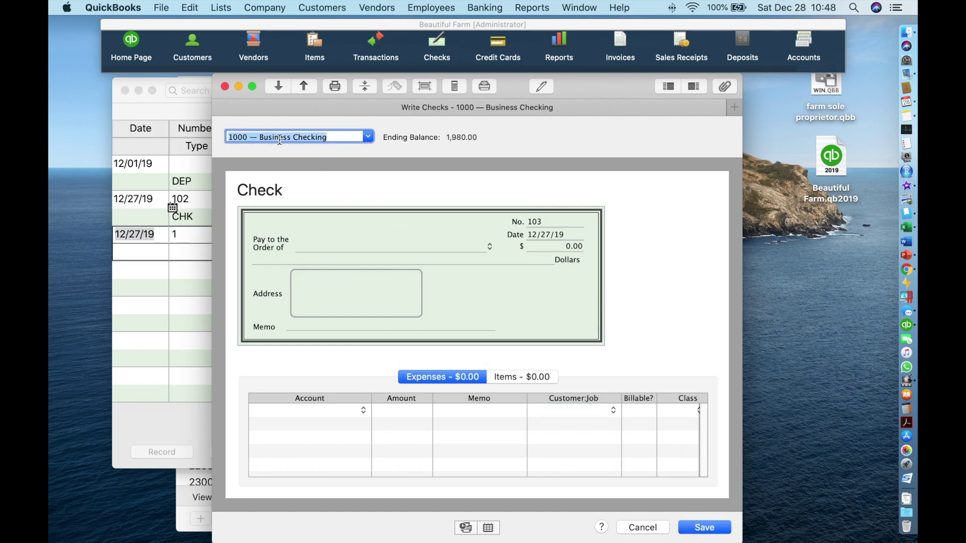
Step: Close the check form and start another new check from the register
left_click(225, 87)
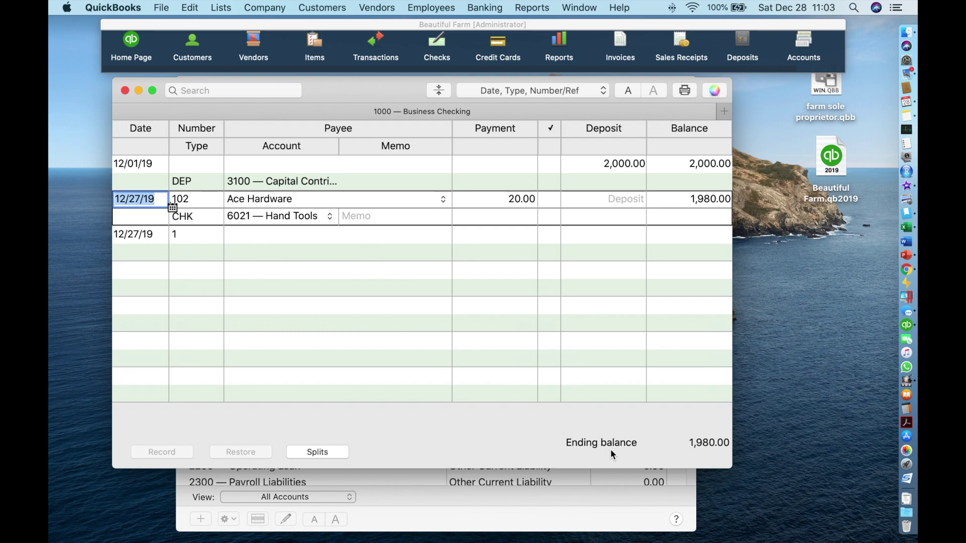
key("super+n")
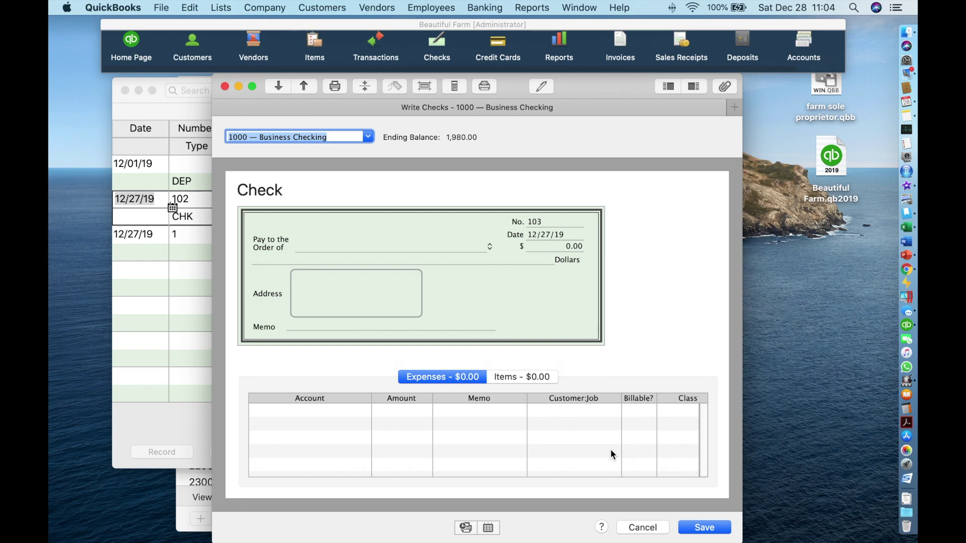
Step: Clear the check number and write a 67.00 check to Tractor Supply
key("Tab")
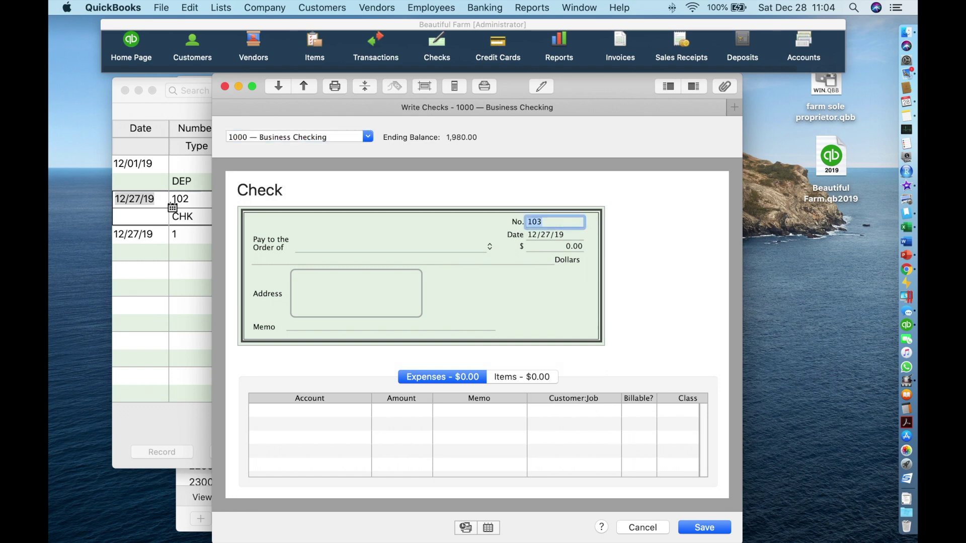
key("BackSpace")
key("Tab")
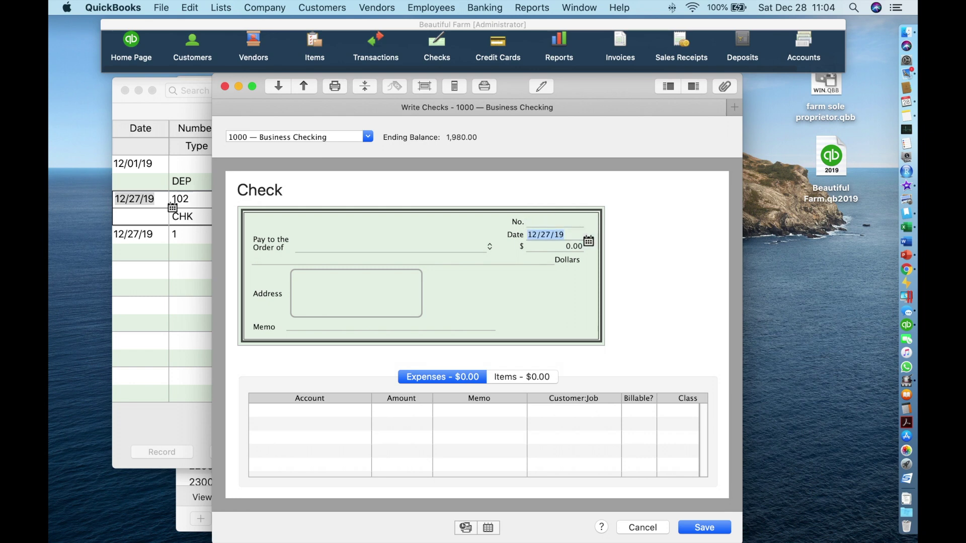
key("Tab")
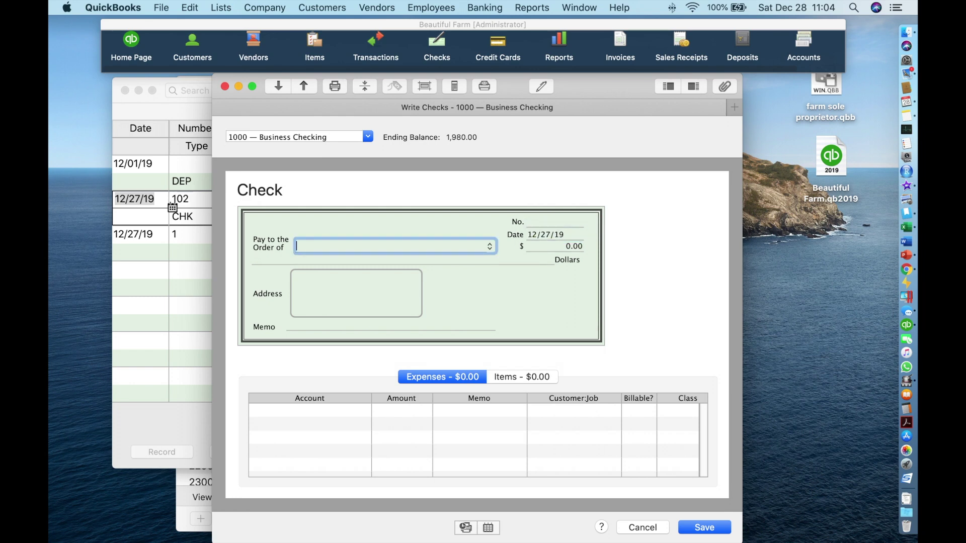
type("tractor Supply")
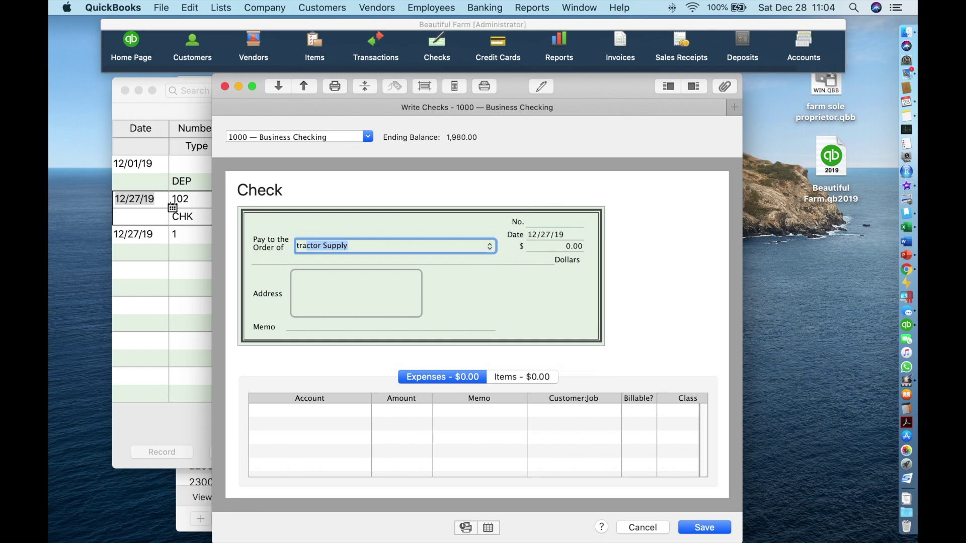
key("Tab")
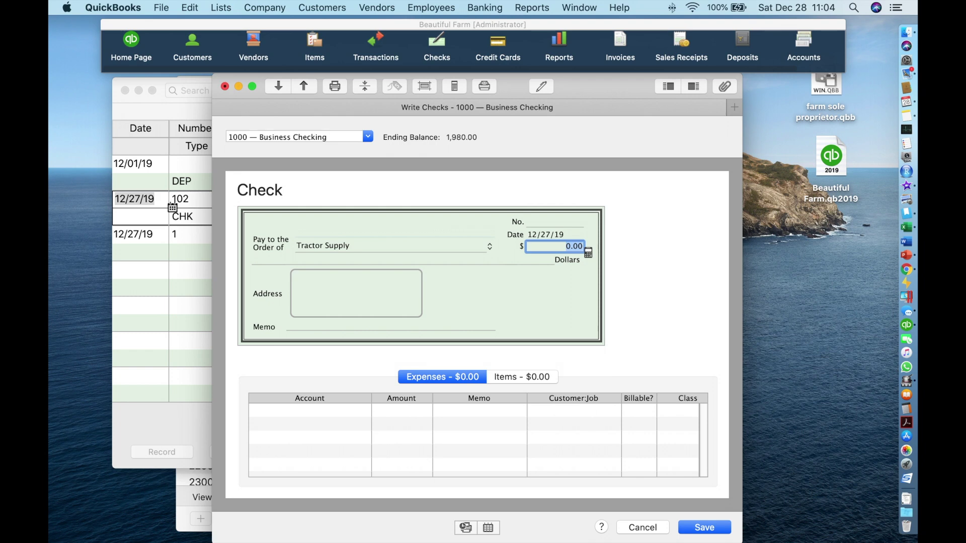
type("67.00")
key("Tab")
key("Tab")
key("Tab")
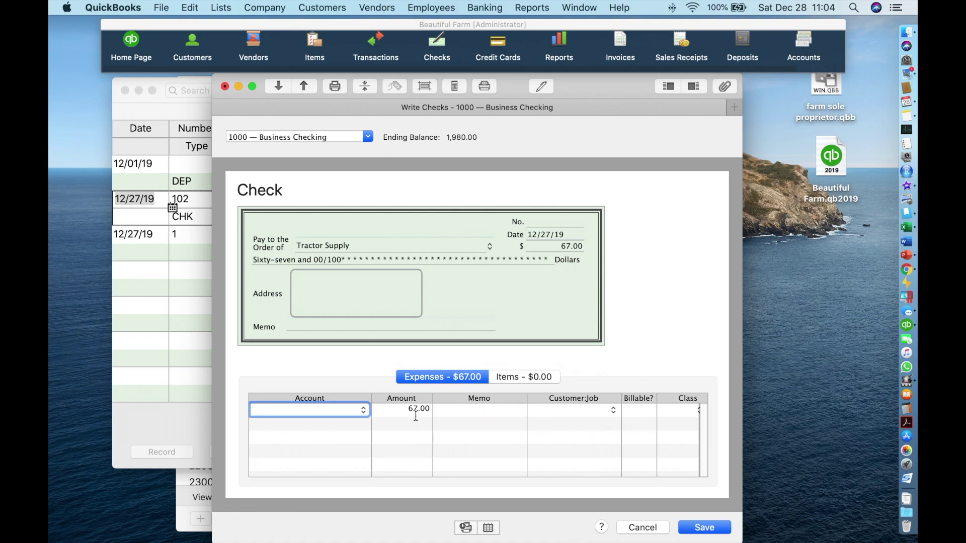
Step: Assign the expense to 6019 — Feed, save the check, and close the form
left_click(363, 412)
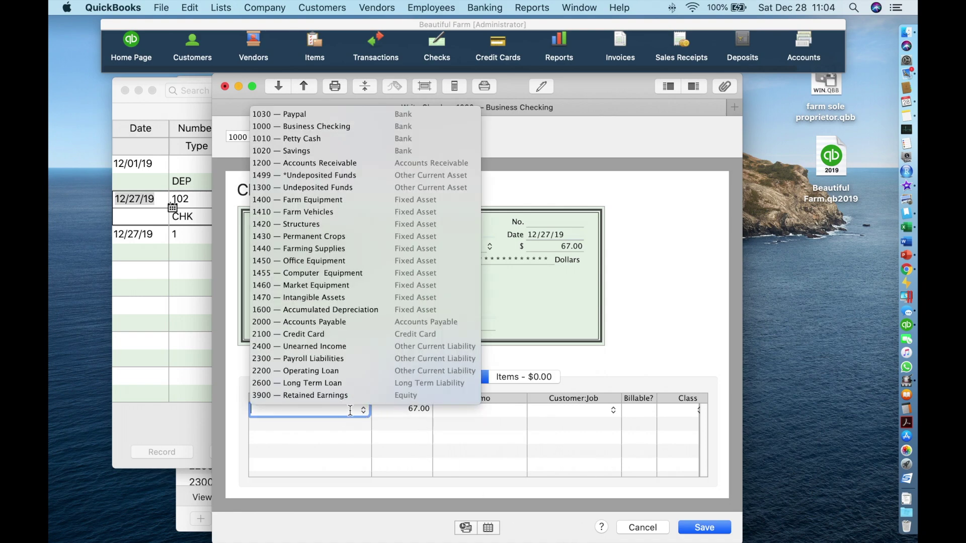
type("fee")
key("Tab")
key("Tab")
key("Tab")
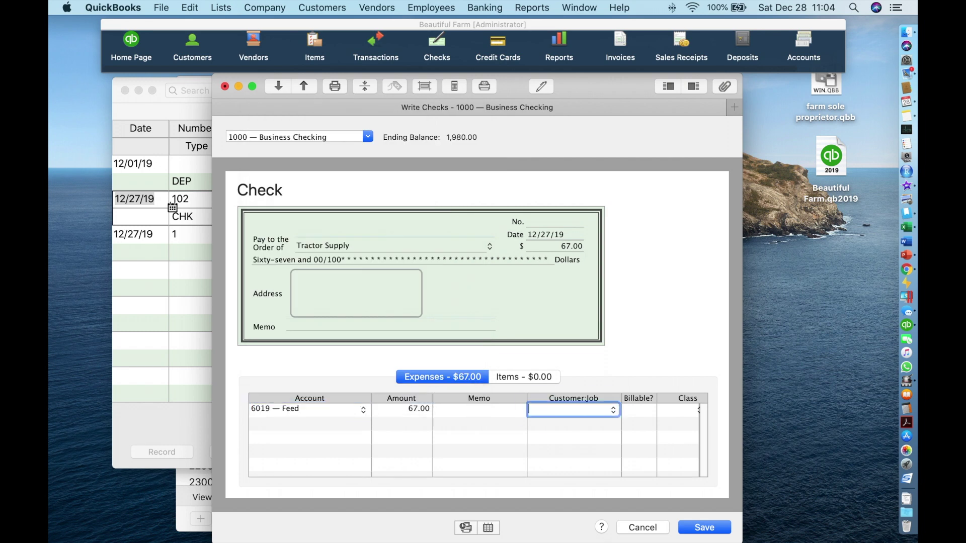
left_click(694, 527)
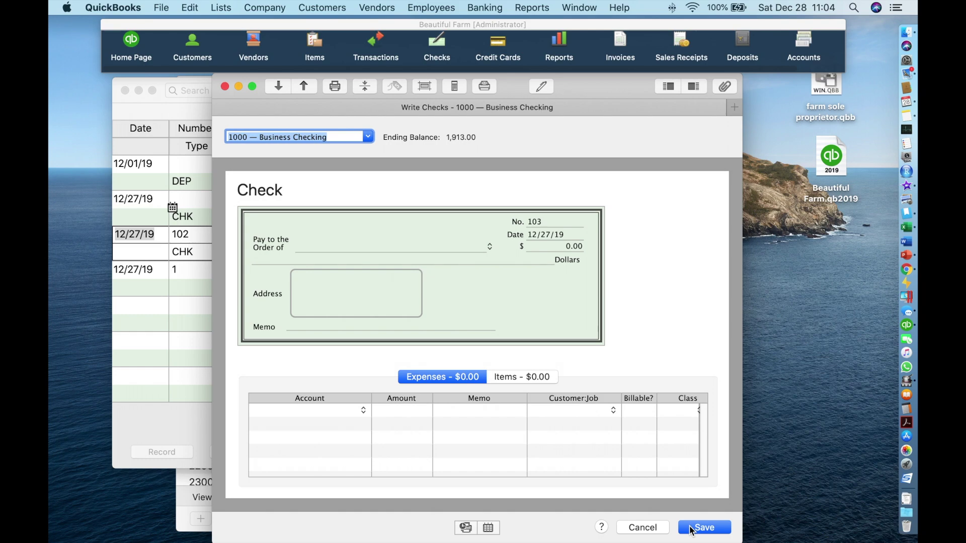
left_click(225, 87)
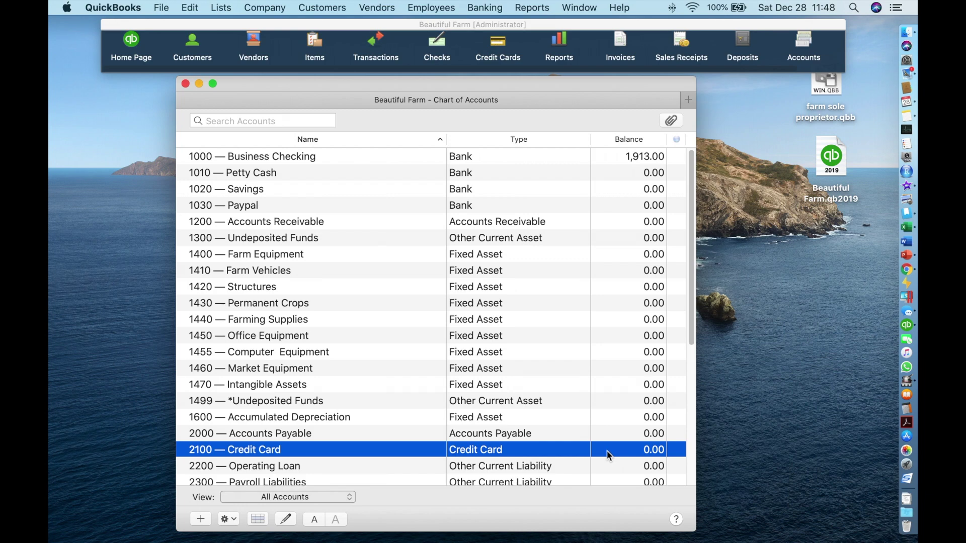
Step: Prefix account 2100's name with 'Costco' so it reads Costco Credit Card
left_click(286, 519)
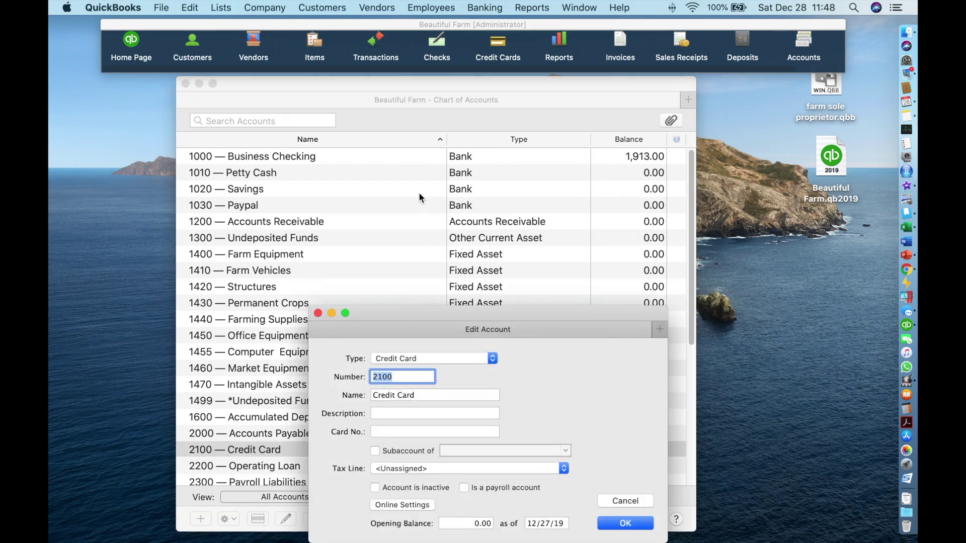
left_click(376, 396)
type("Co")
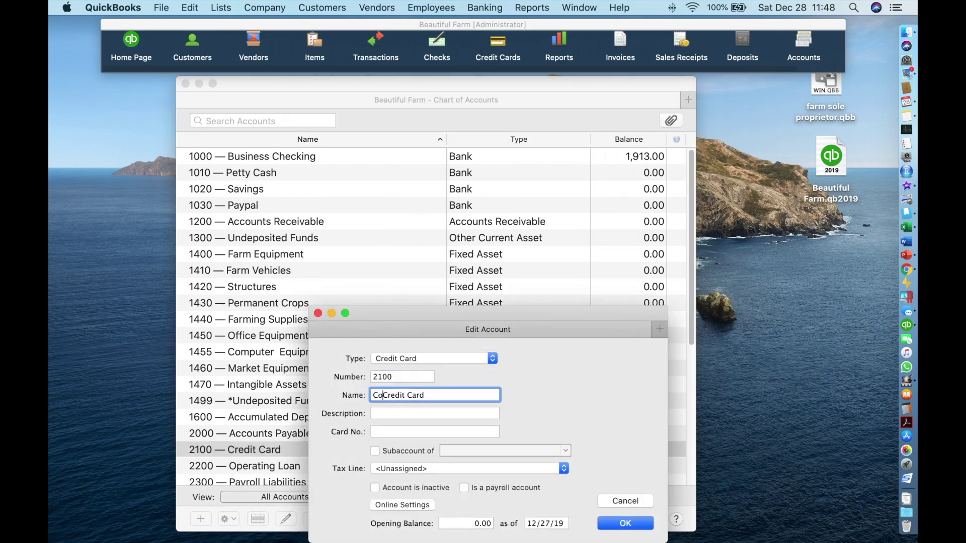
type("stco")
left_click(607, 527)
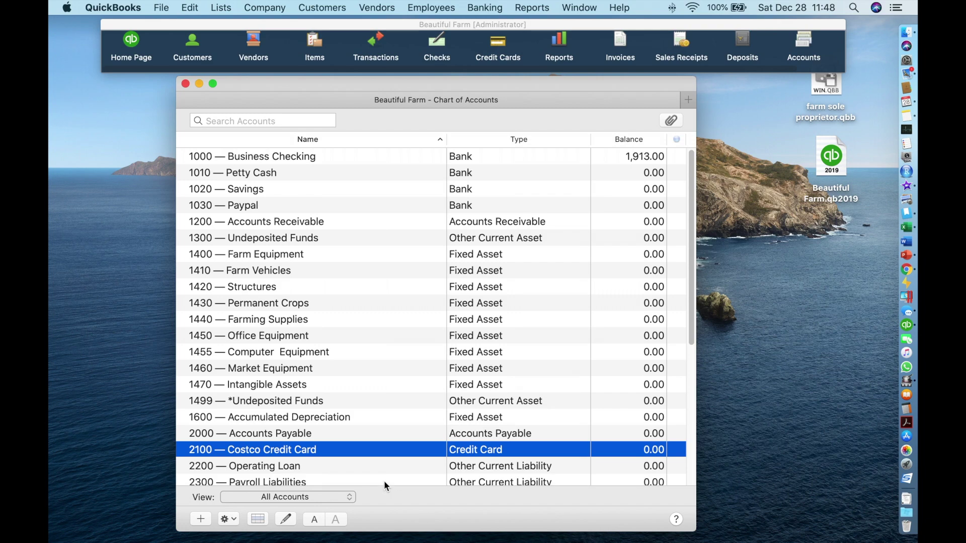
Step: Open the 2100 Costco Credit Card register and bring up a blank credit card charge form
double_click(345, 450)
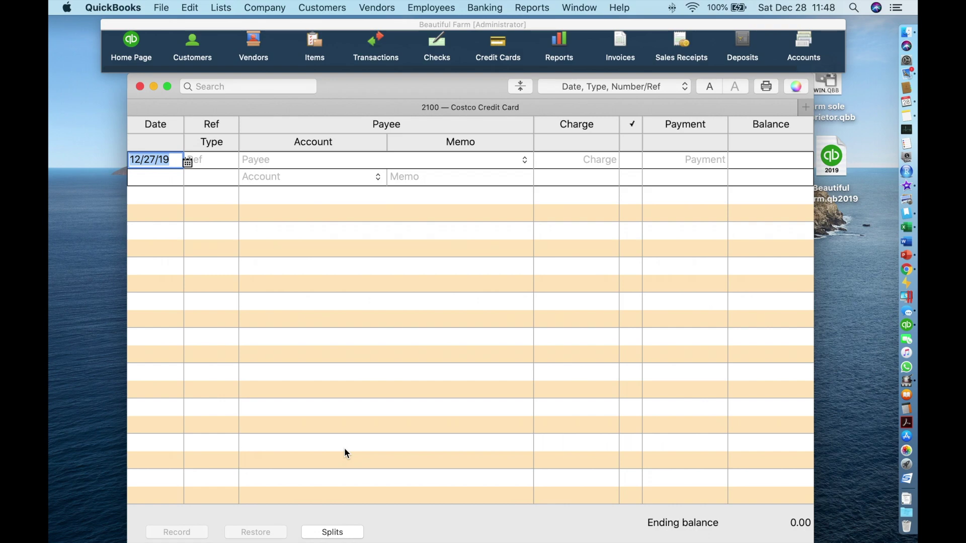
key("super+e")
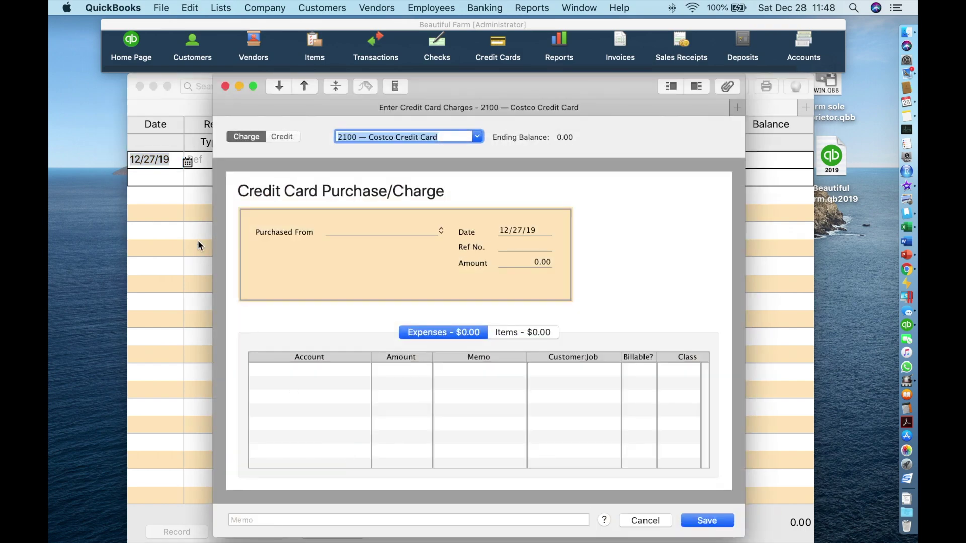
left_click(226, 88)
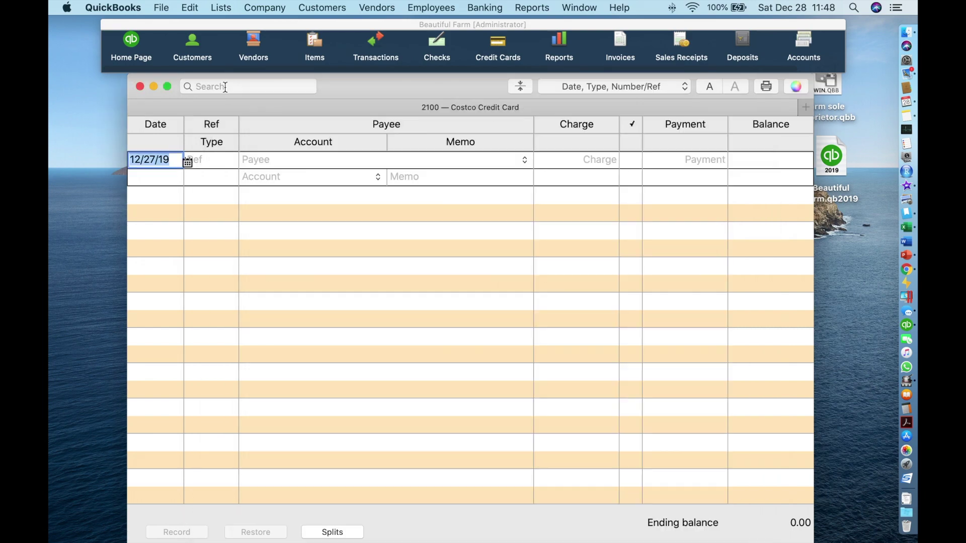
left_click(190, 8)
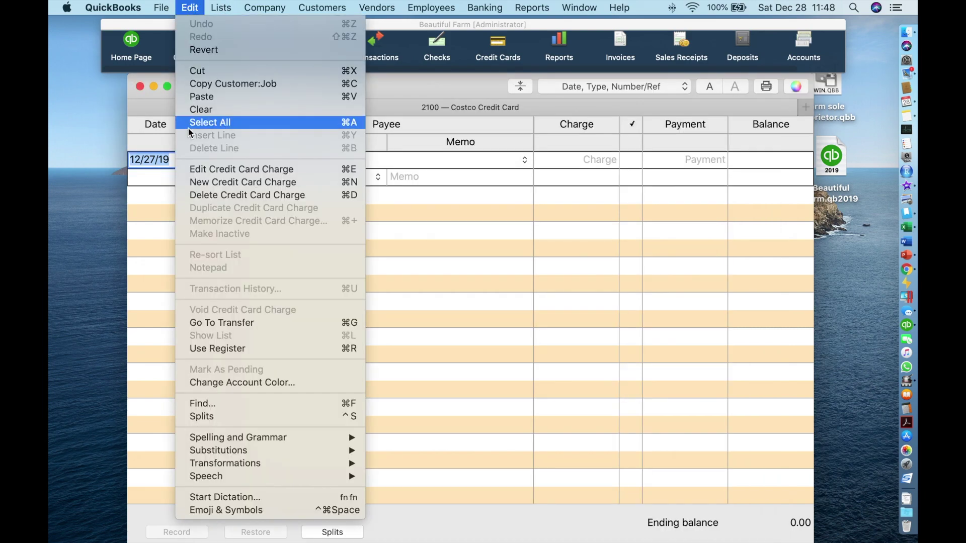
left_click(203, 182)
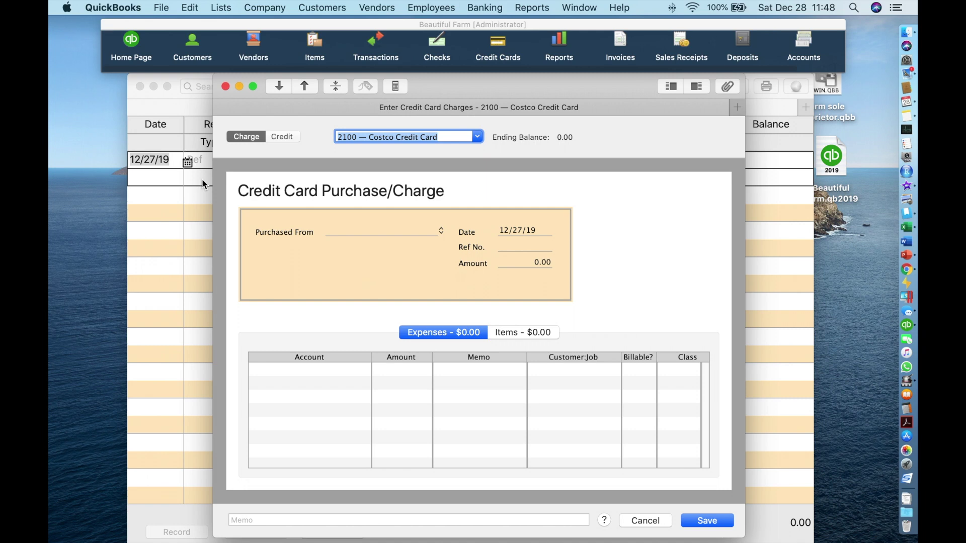
left_click(226, 86)
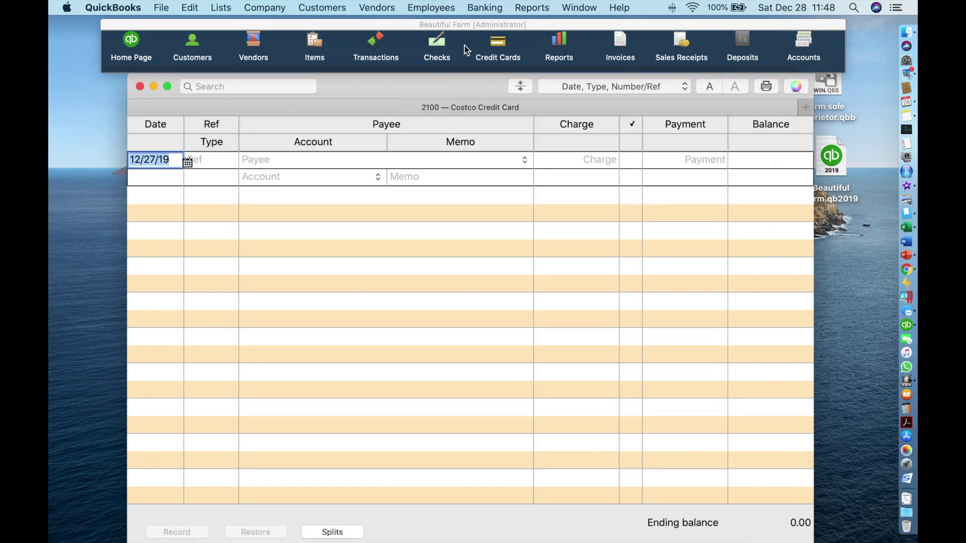
left_click(498, 48)
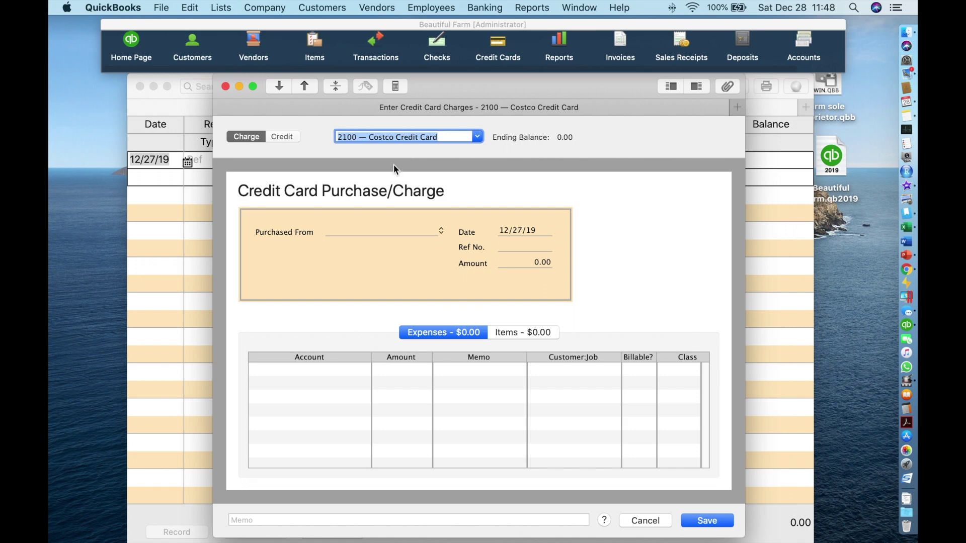
Step: Enter Johnny's Selected Seeds as the vendor on the charge
left_click(352, 230)
type("Johnny's Selected Seeds")
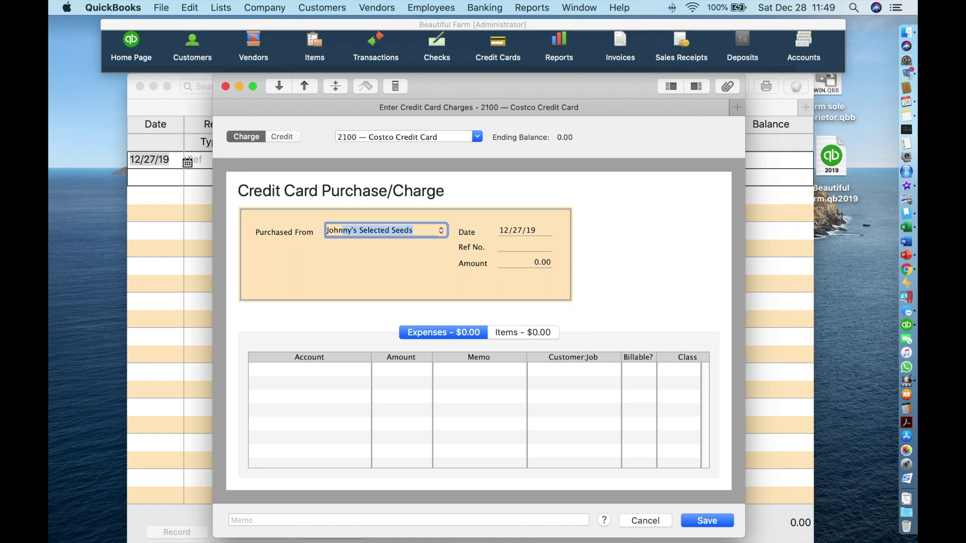
key("Tab")
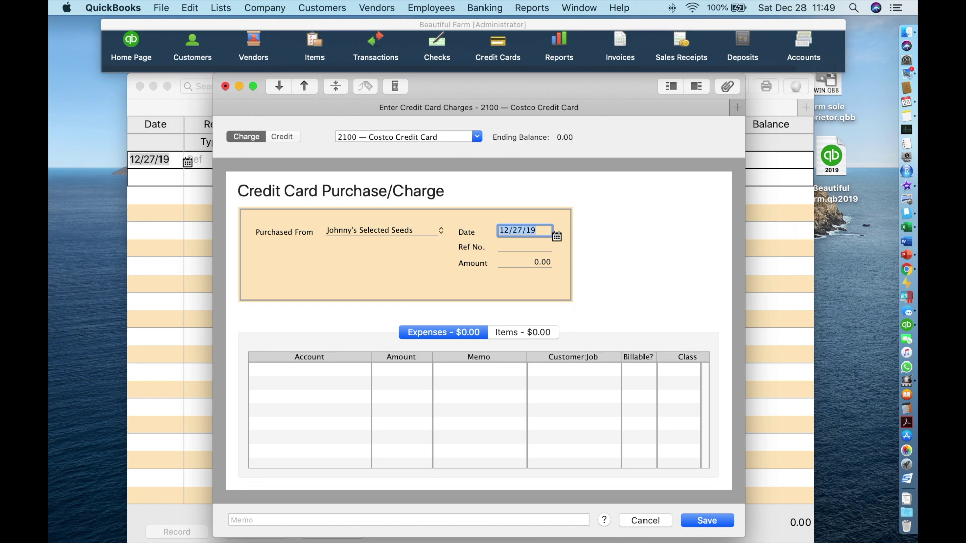
Step: Set the charge date to 12/20/19 and move on to Ref No
left_click(556, 245)
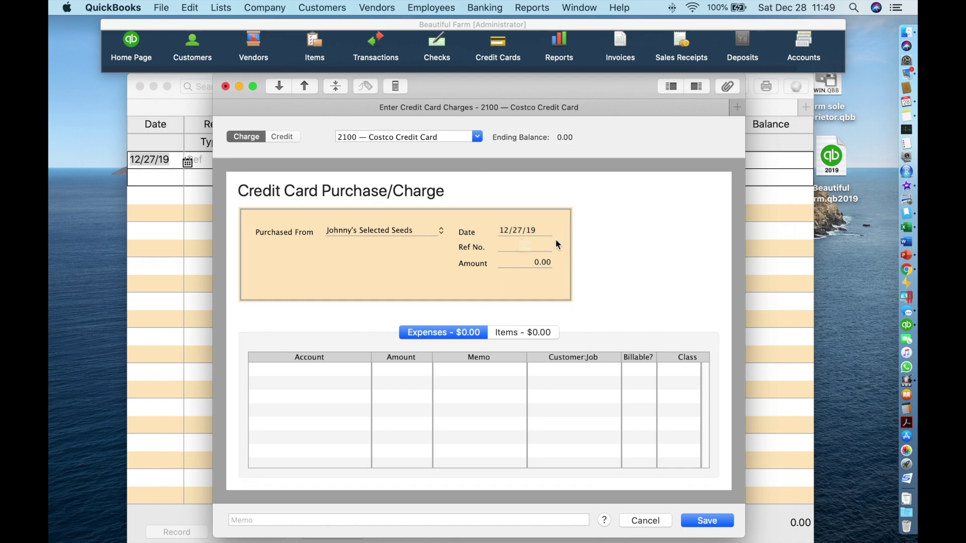
left_click(556, 245)
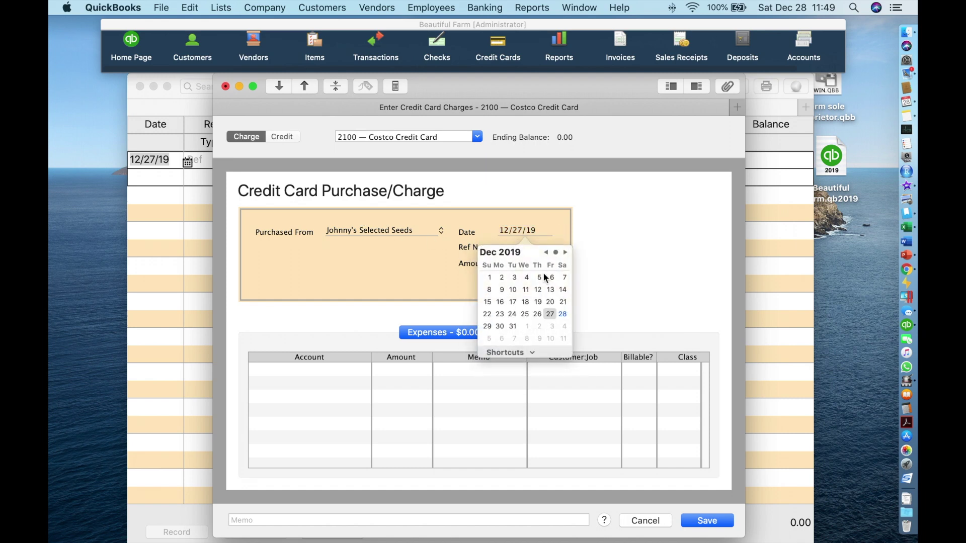
left_click(551, 303)
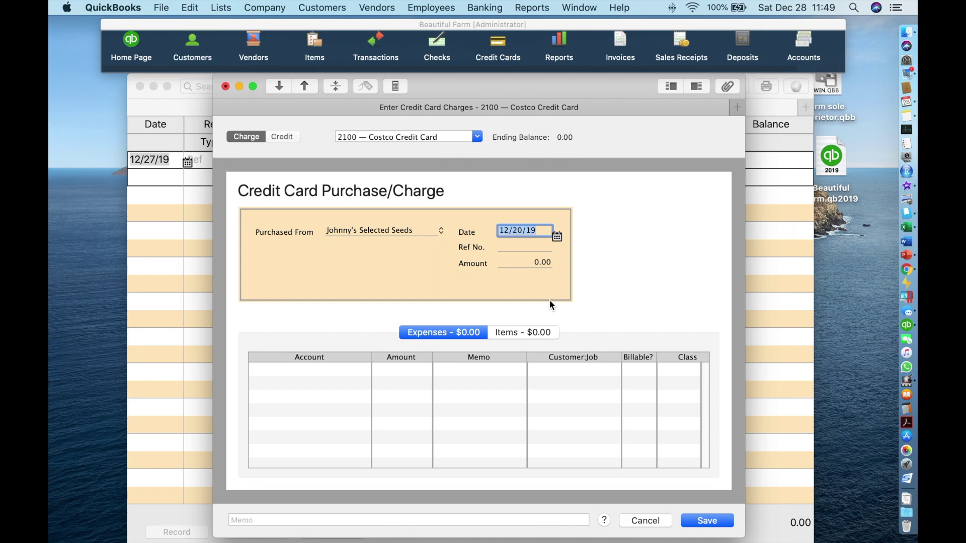
left_click(543, 231)
key("BackSpace")
key("BackSpace")
key("BackSpace")
key("BackSpace")
key("BackSpace")
key("BackSpace")
key("BackSpace")
key("BackSpace")
type("12/20/19")
key("plus")
key("plus")
left_click(525, 247)
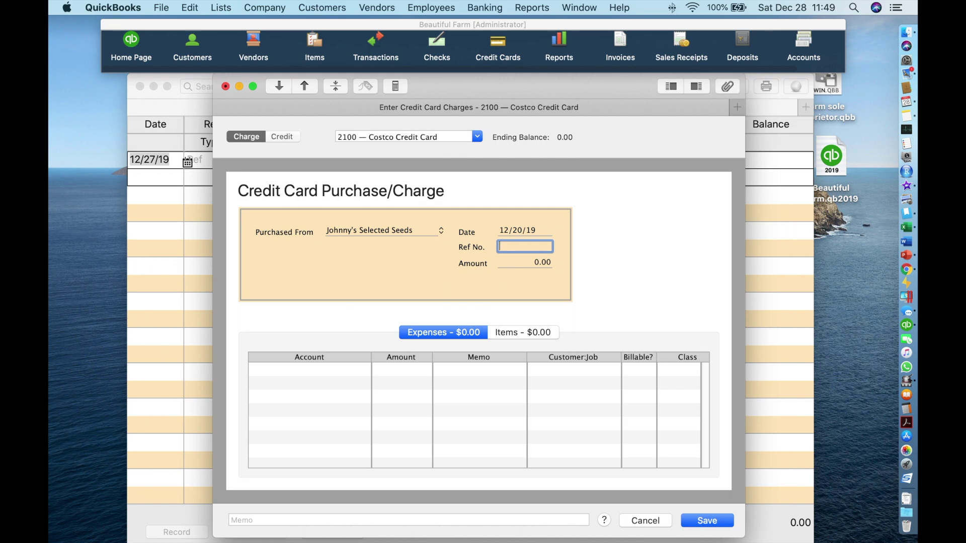
Step: Enter the 107.33 charge amount and assign it to account 6015 Seeds and Plants Purchased
key("Tab")
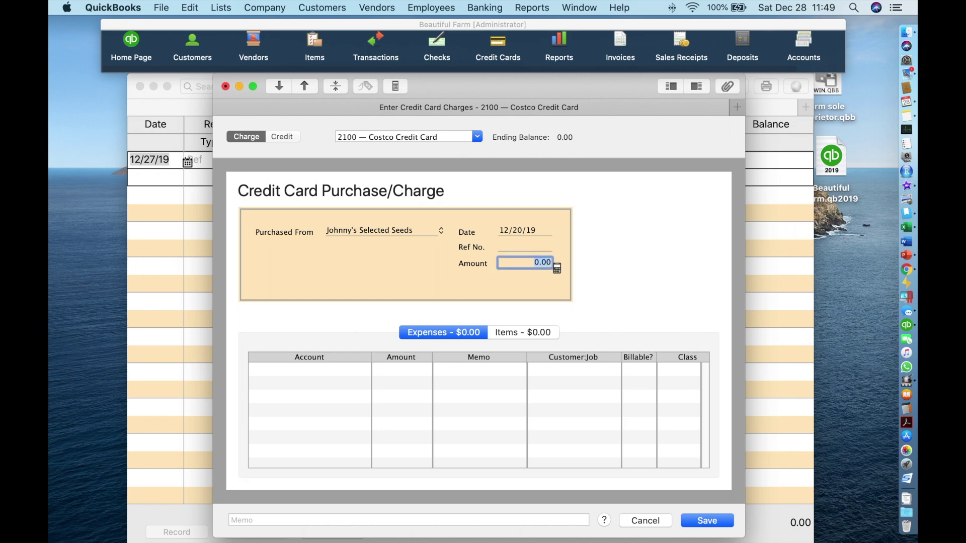
type("107.33")
key("Tab")
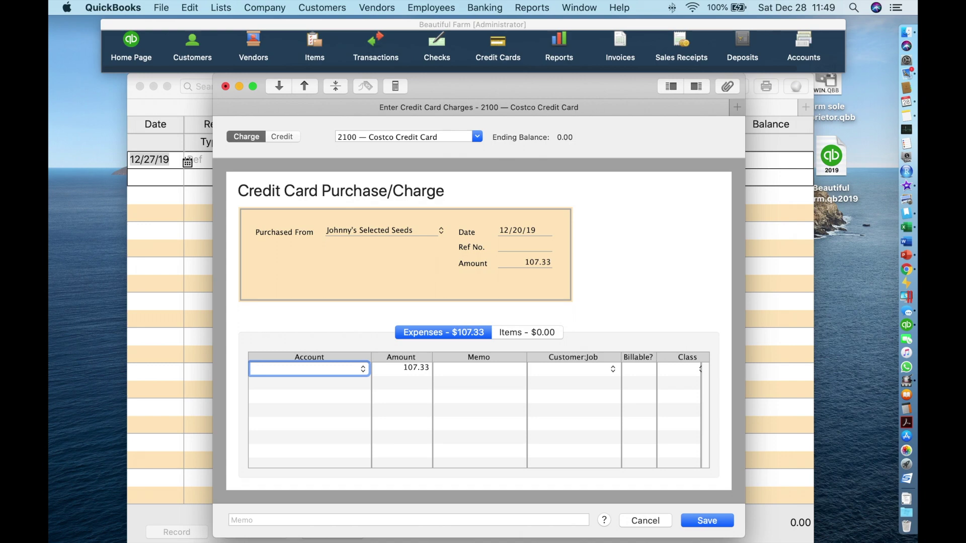
left_click(363, 370)
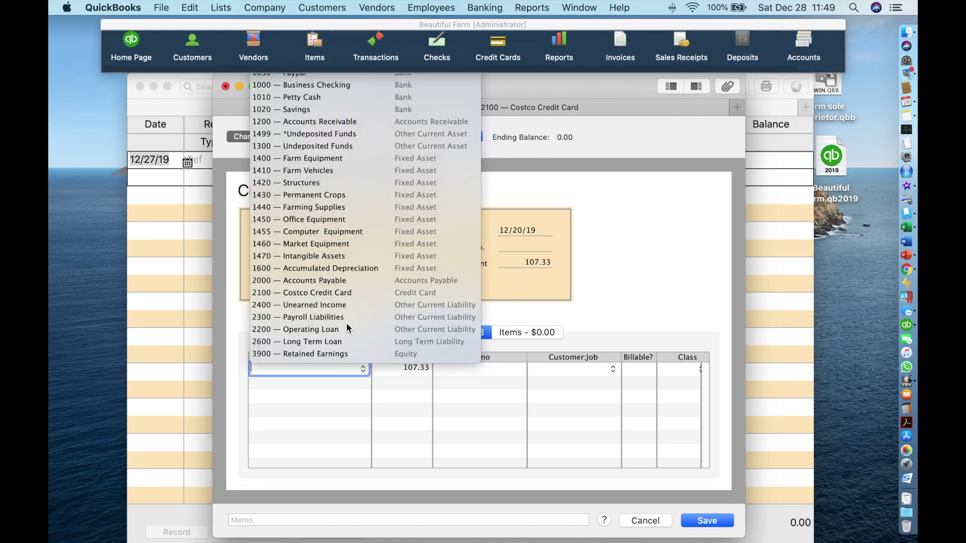
scroll(346, 322, "down", 10)
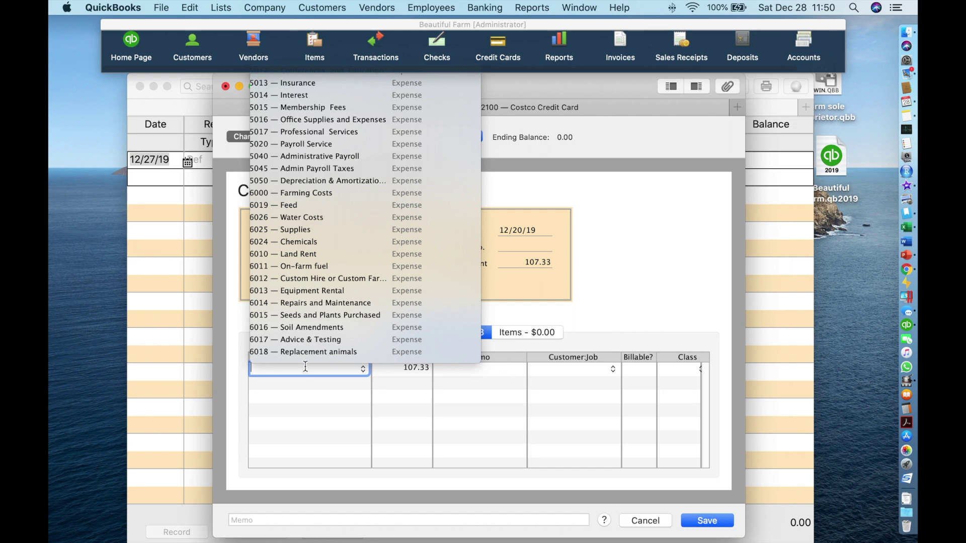
type("seeds and Plants Purchased")
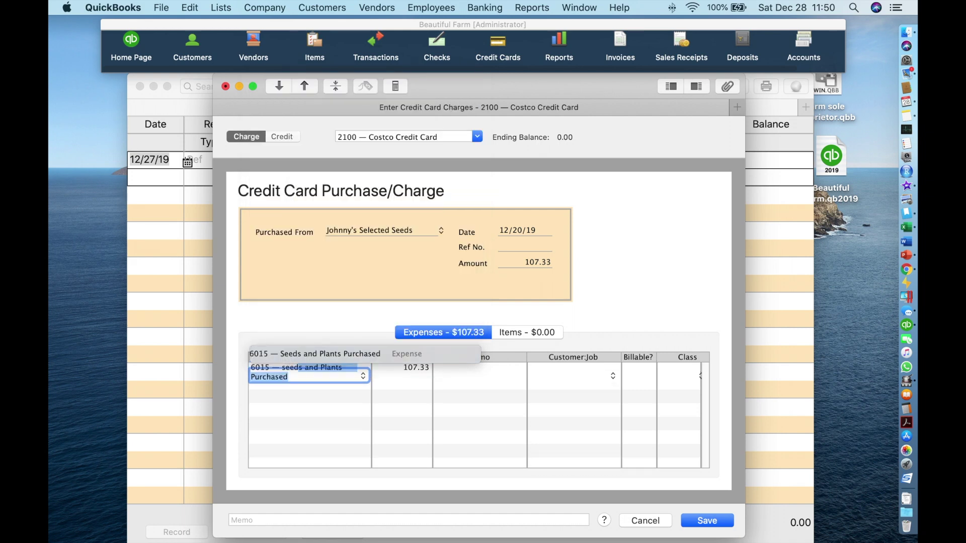
key("Tab")
key("shift+Tab")
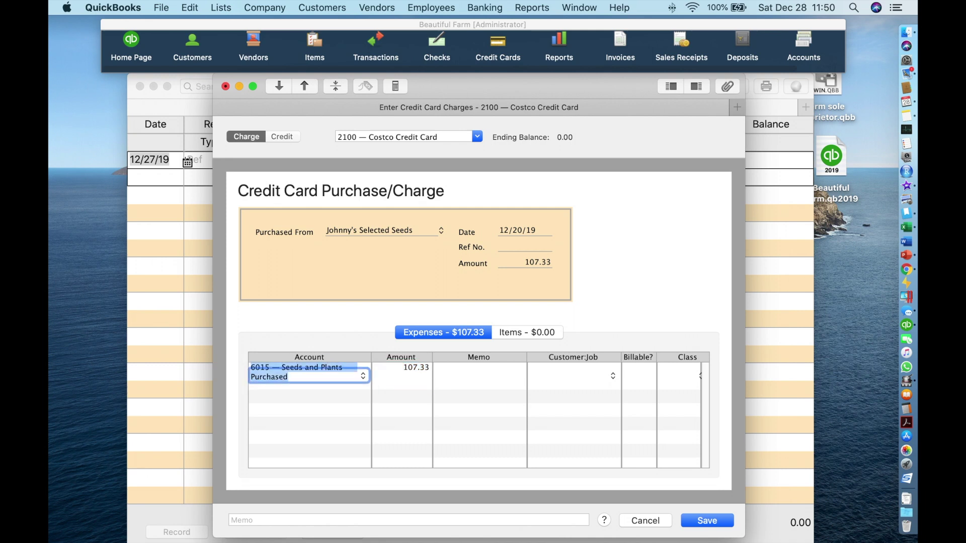
key("BackSpace")
type("6015")
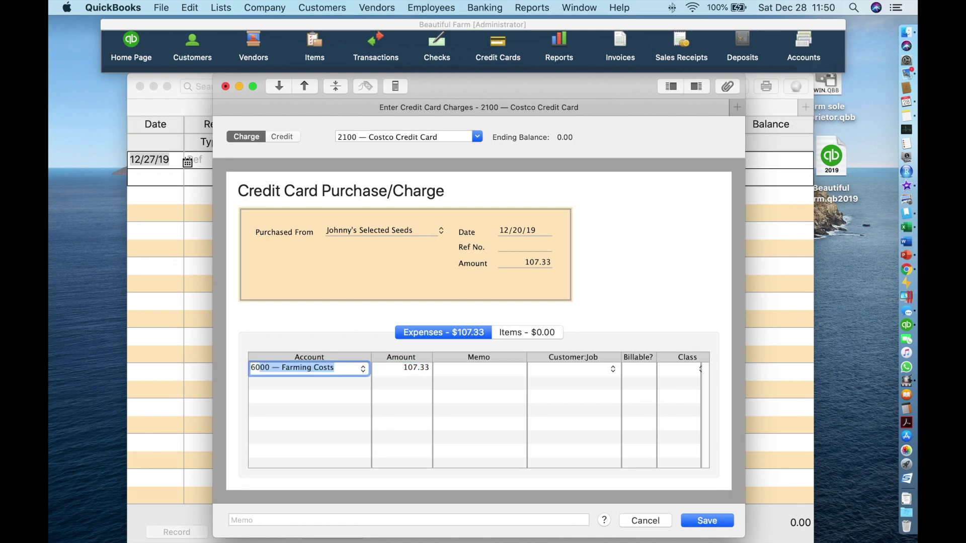
key("Tab")
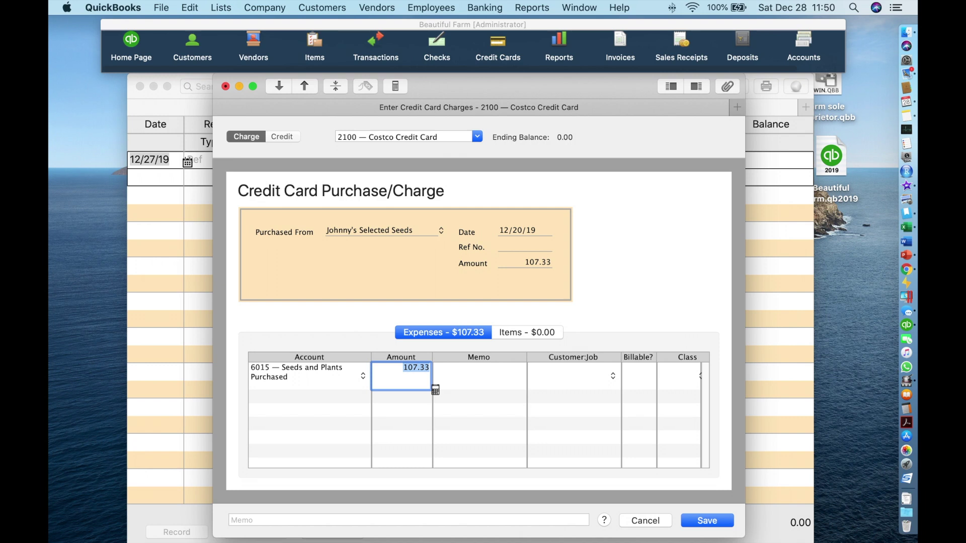
Step: Add the memo 'seeds for 2020 crops', save the charge, and close the entry window
key("Tab")
type("seeds ")
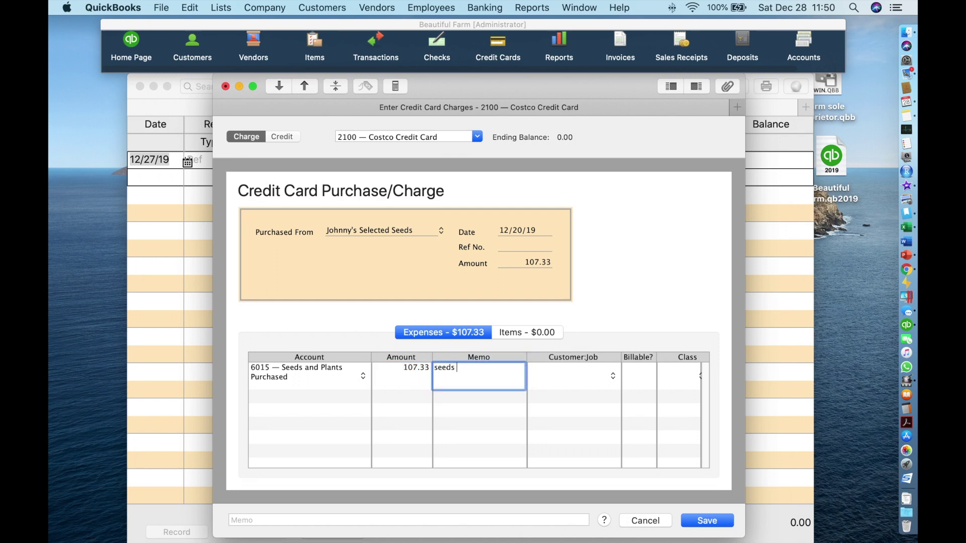
type("for 2020 crops")
key("Tab")
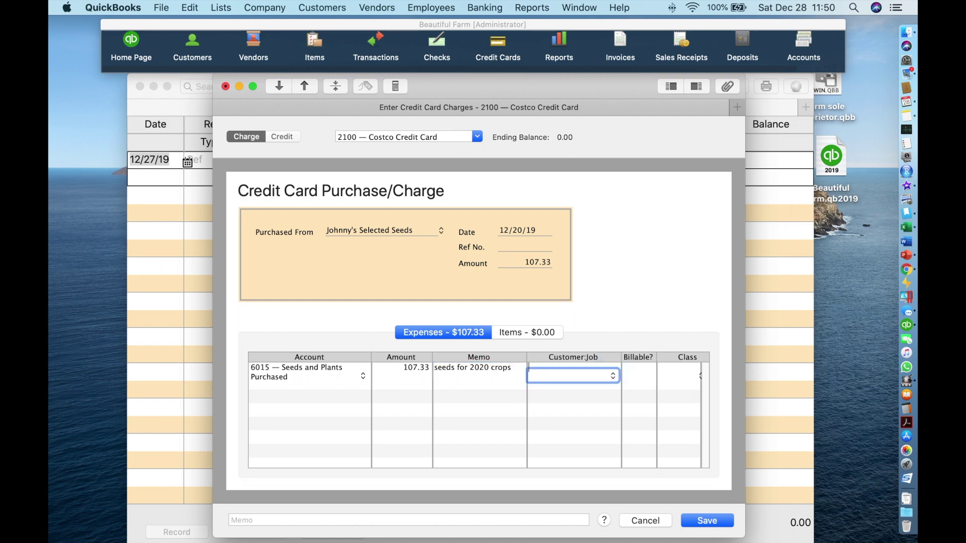
left_click(692, 521)
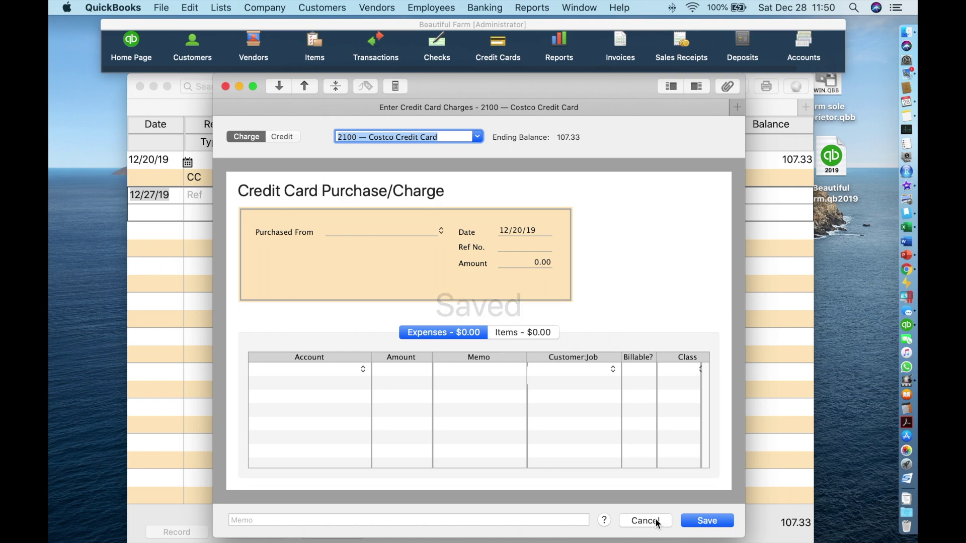
left_click(225, 87)
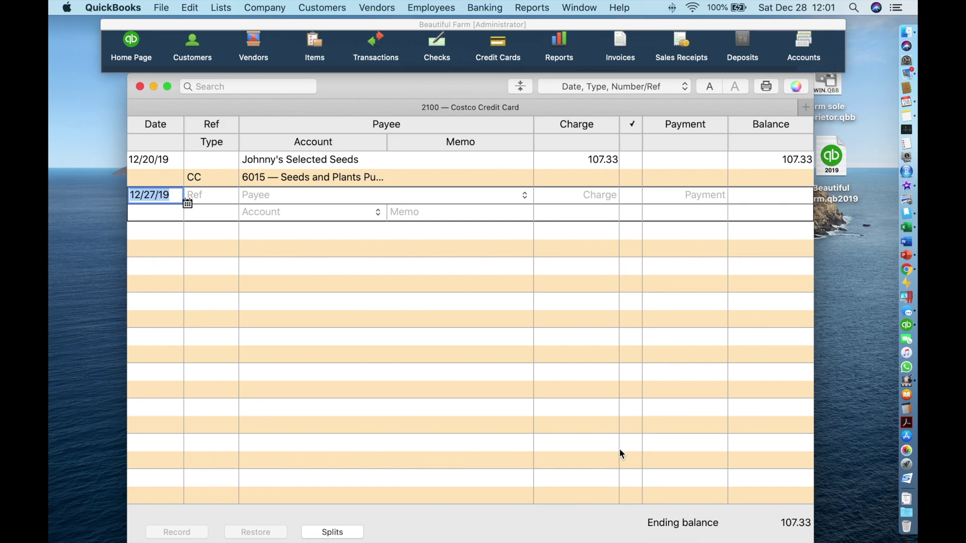
Step: Reopen the credit card charge entry form for a new Costco Credit Card transaction
left_click(505, 44)
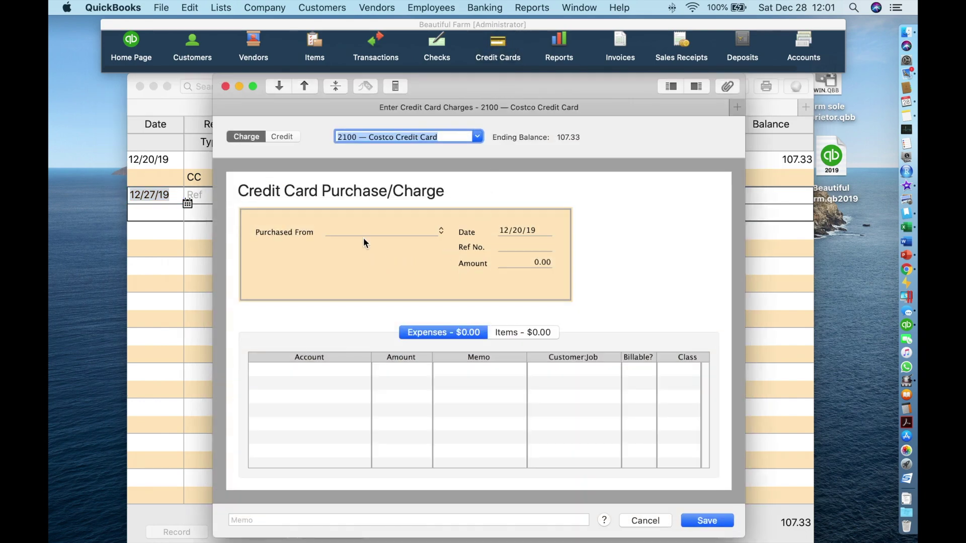
Step: Enter a 39.55 line for Johnny's Selected Seeds with memo 'credit on cancelled order'
left_click(358, 230)
type("joh")
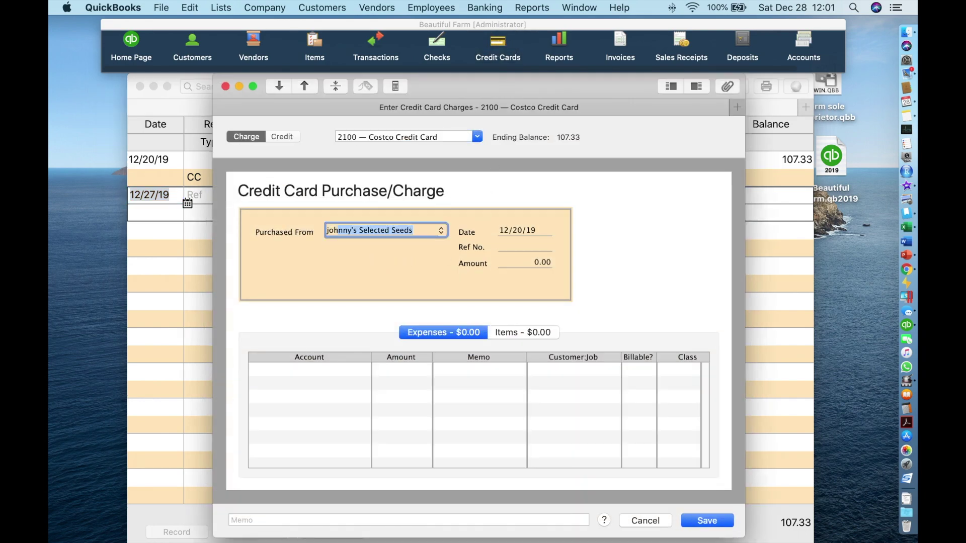
key("Tab")
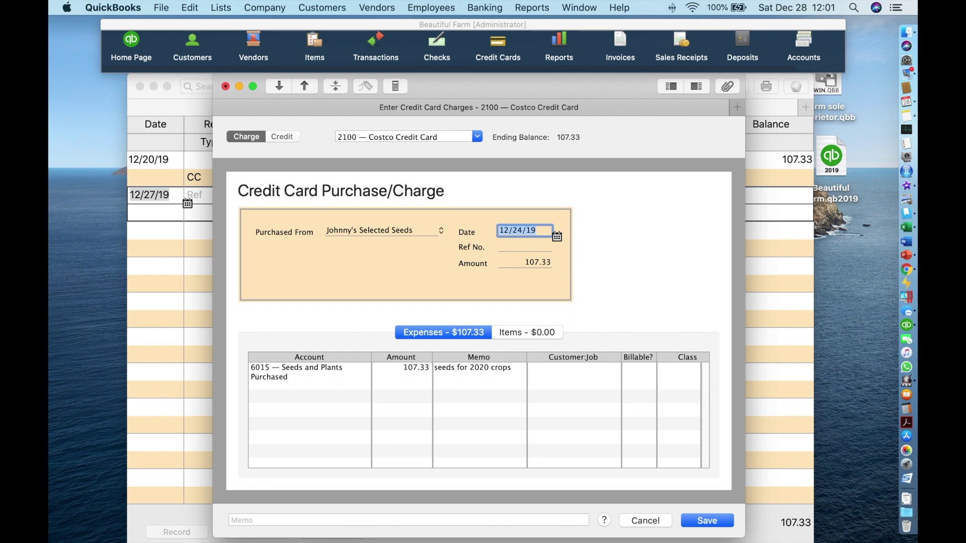
key("Tab")
key("Tab")
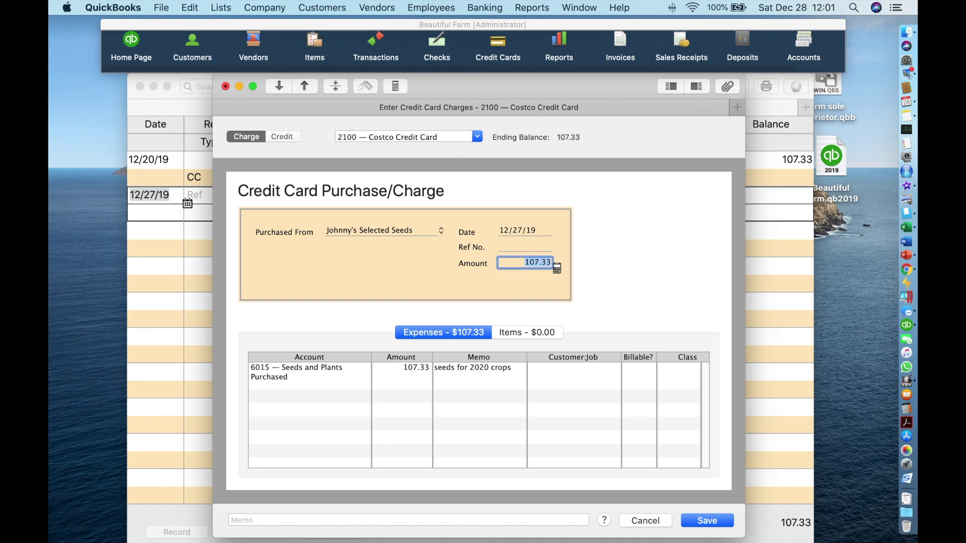
type("39.55")
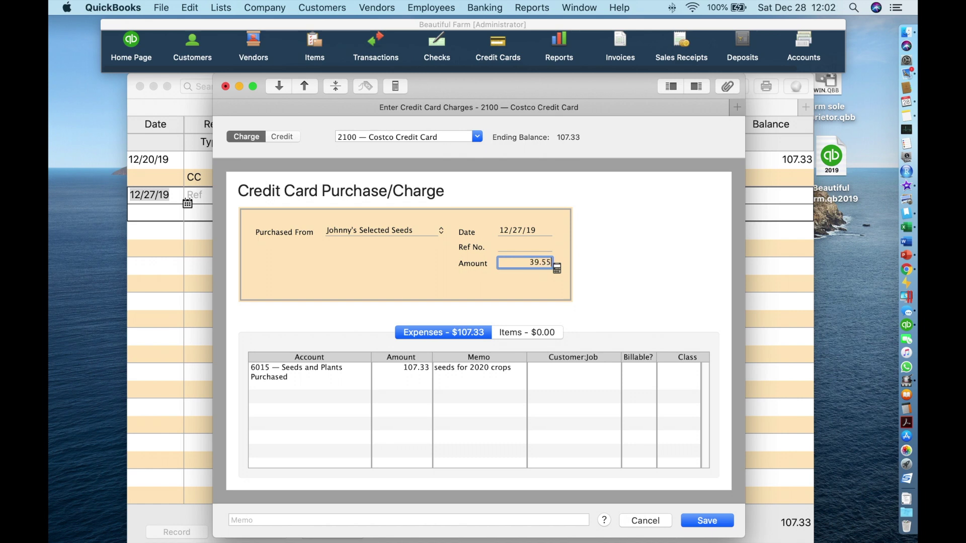
key("Tab")
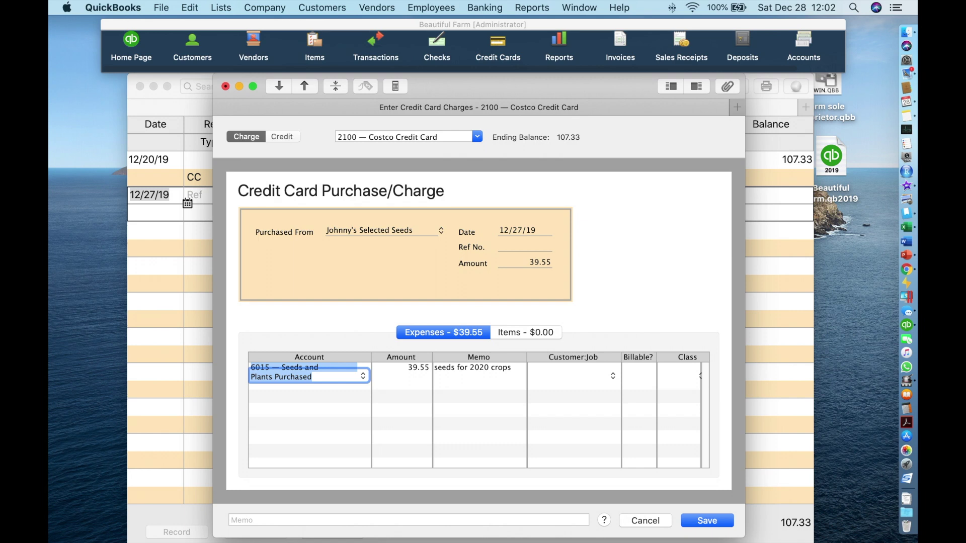
key("Tab")
key("Tab")
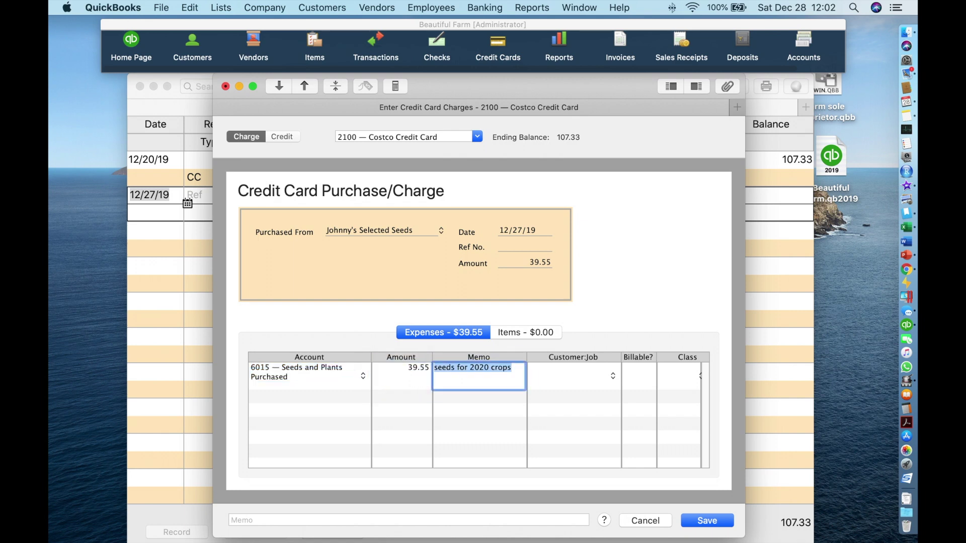
type("credit on ca")
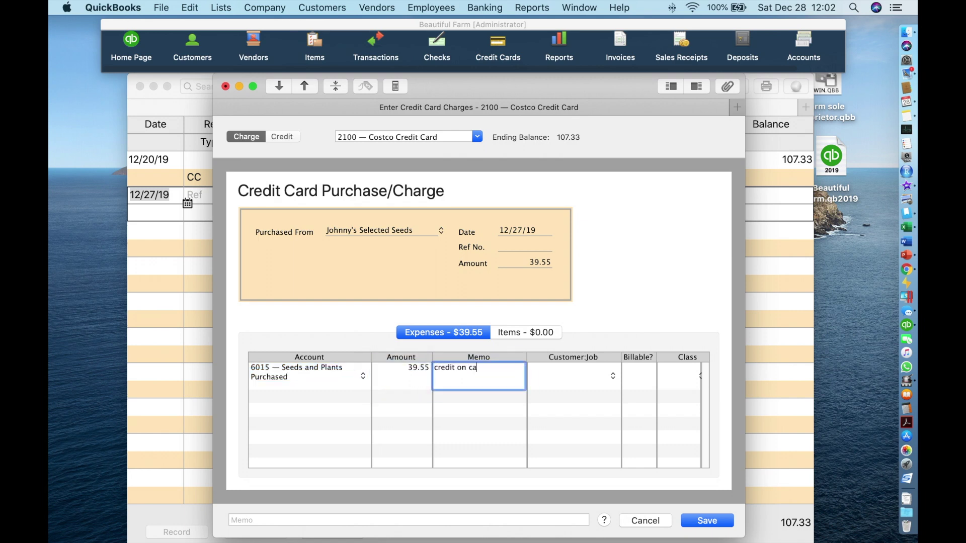
type("ncelled order")
Step: Mark the transaction as a credit, save it to the register, and close the form
left_click(284, 138)
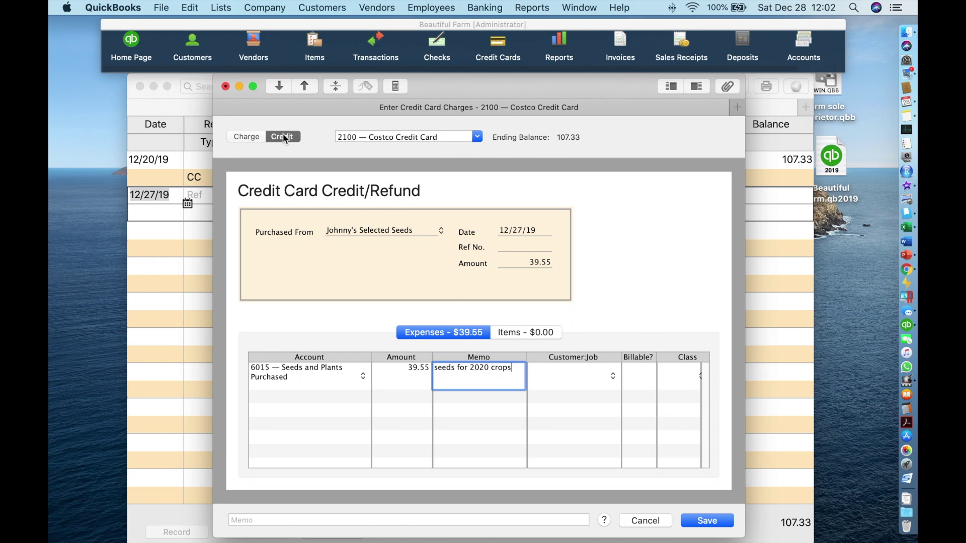
left_click(713, 521)
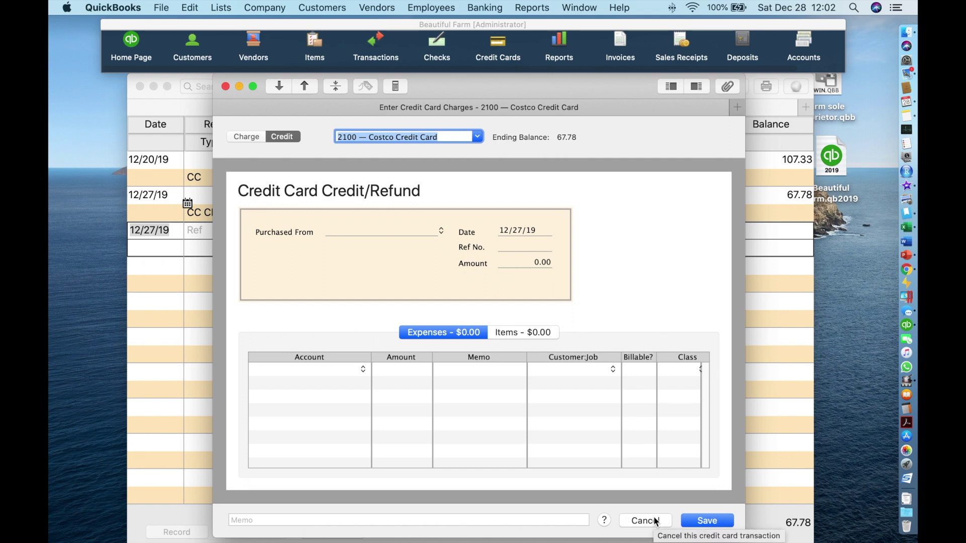
left_click(645, 520)
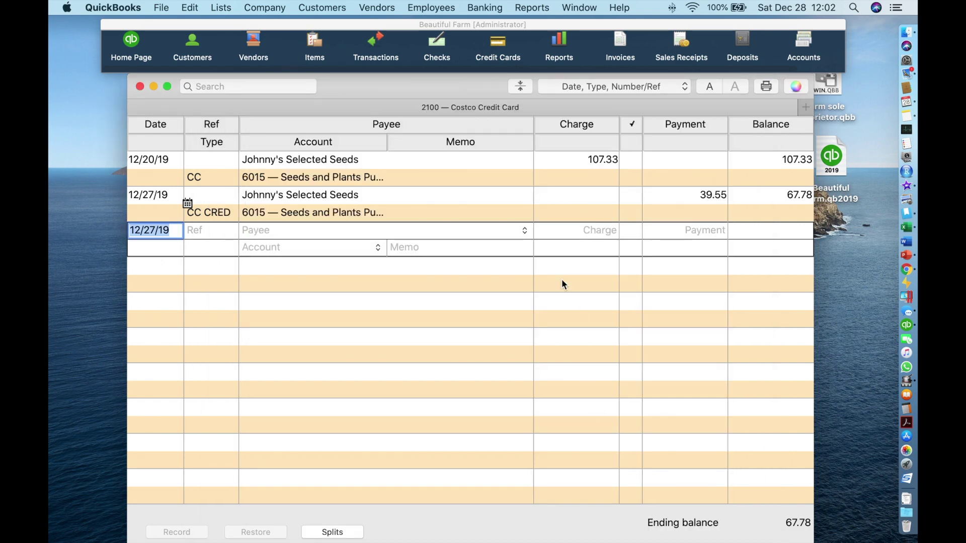